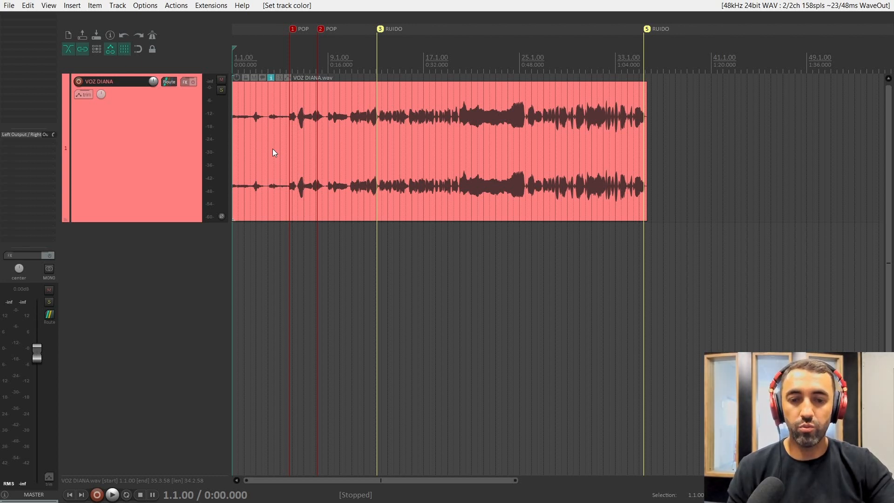
Play the VOZ DIANA vocal from 0:06.252 to listen for pops and noises
click(270, 57)
key(space)
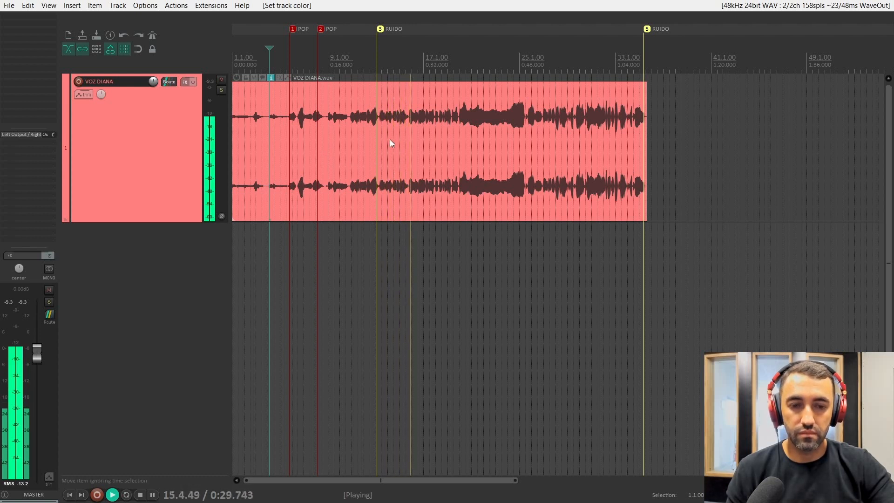
key(space)
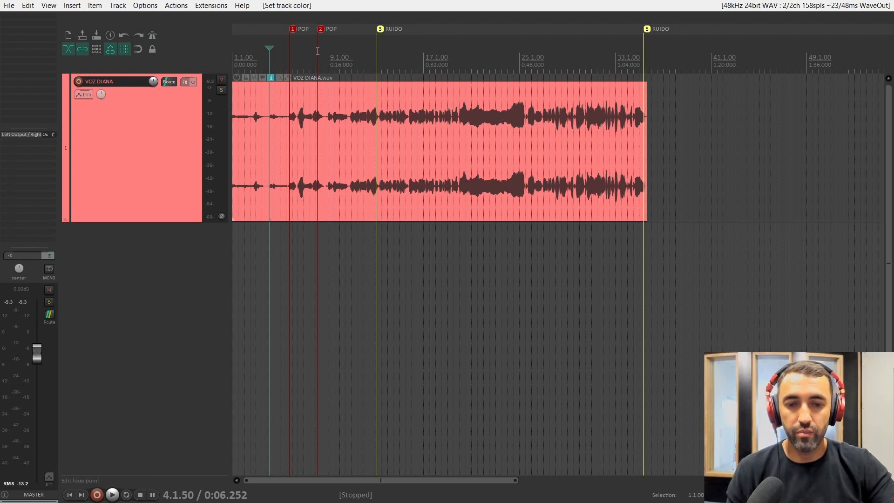
click(289, 103)
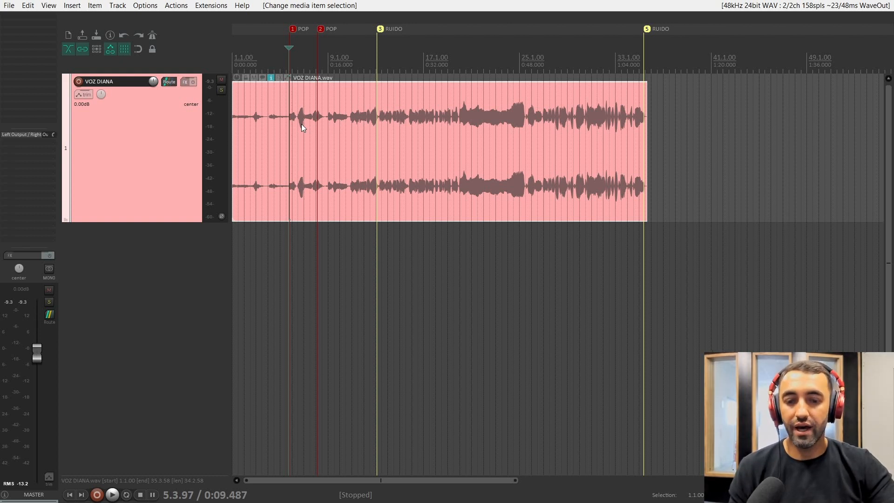
click(293, 232)
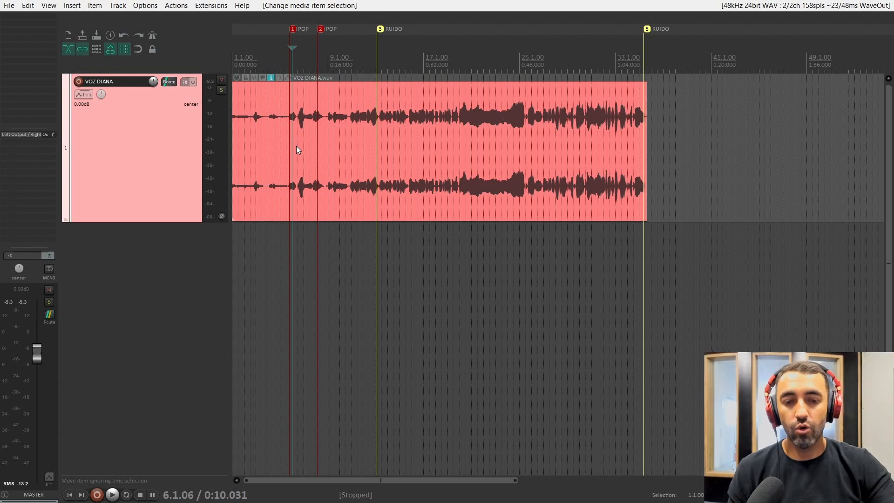
Listen to the vocal passage leading up to the first RUIDO marker, starting at 0:22.568
click(377, 79)
scroll(490, 192, up, 3)
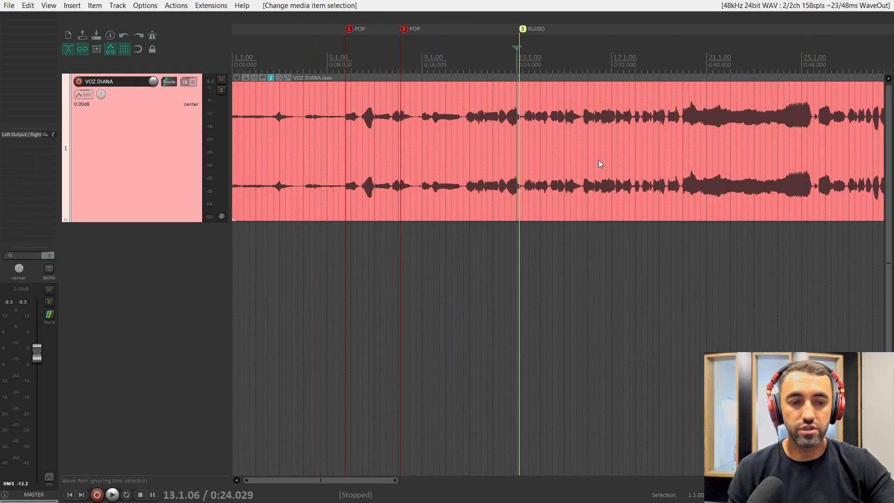
scroll(599, 160, up, 3)
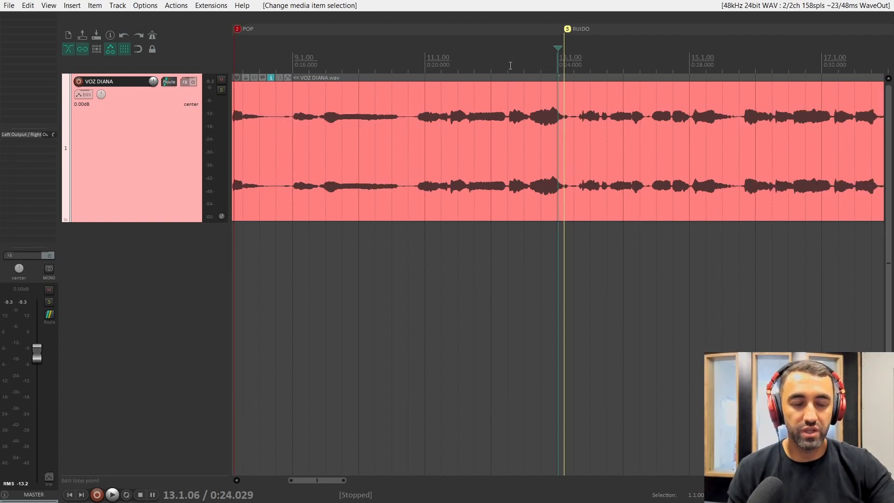
click(509, 65)
key(space)
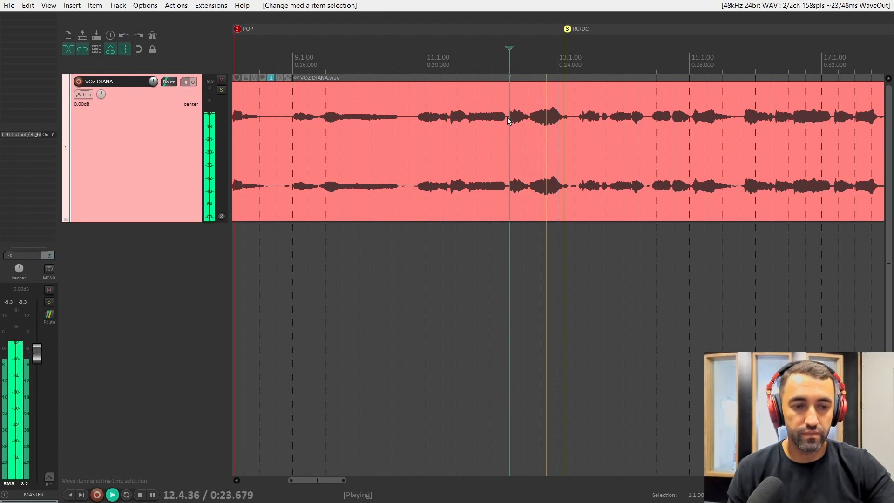
key(space)
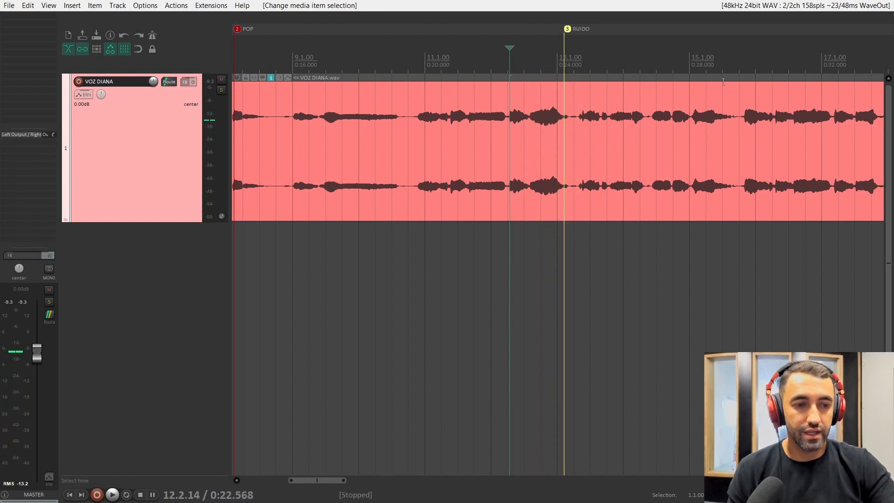
Audition the passage after the first RUIDO marker and add a marker at 0:26.670
scroll(686, 88, down, 2)
click(632, 61)
key(space)
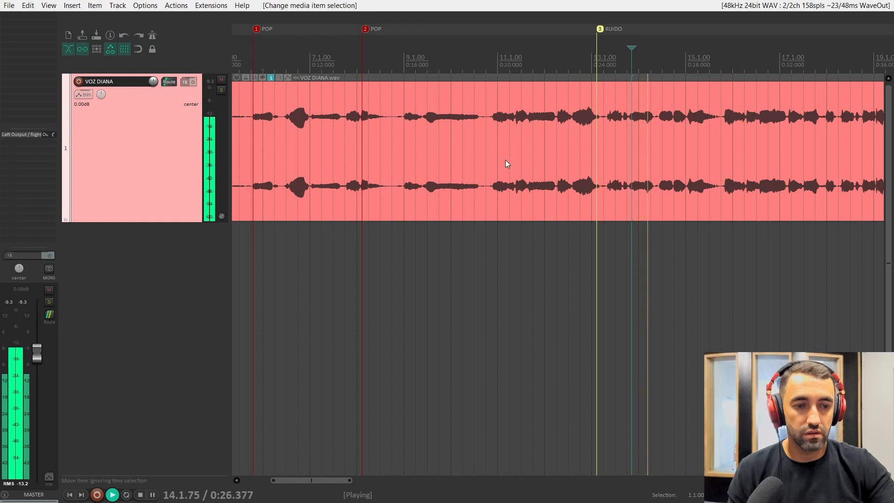
scroll(507, 163, down, 2)
key(space)
click(555, 104)
scroll(555, 107, up, 3)
click(542, 88)
key(space)
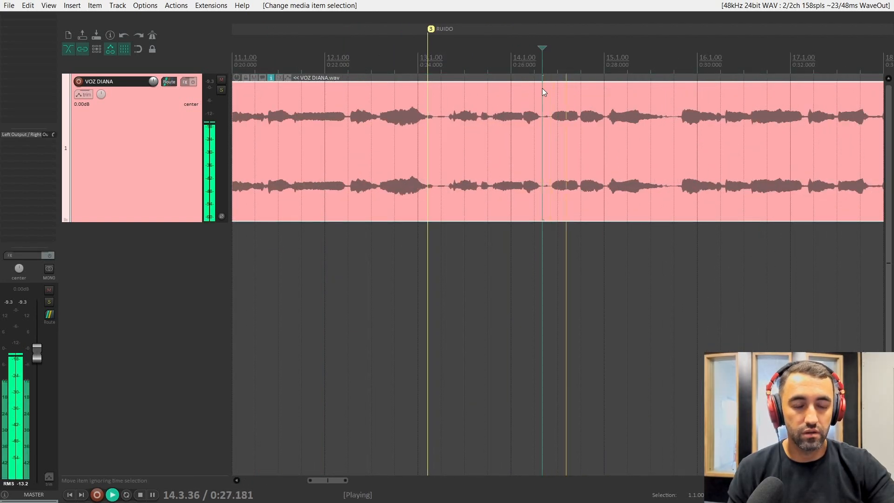
key(space)
key(m)
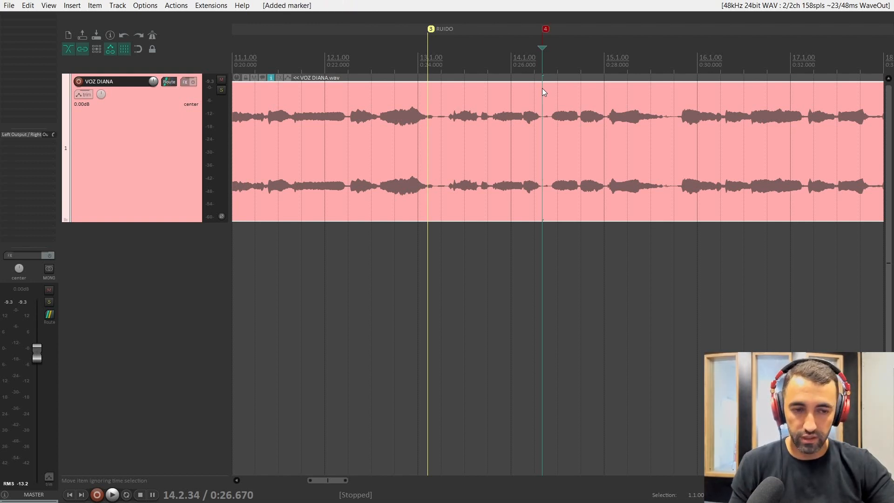
Play the vocal from the marker at 0:26.670 and add another marker in the pause at 0:29.380
key(space)
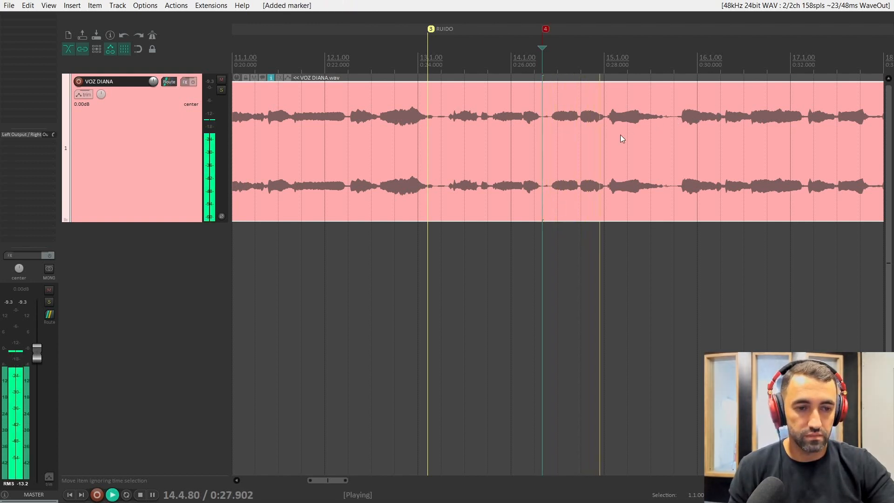
key(space)
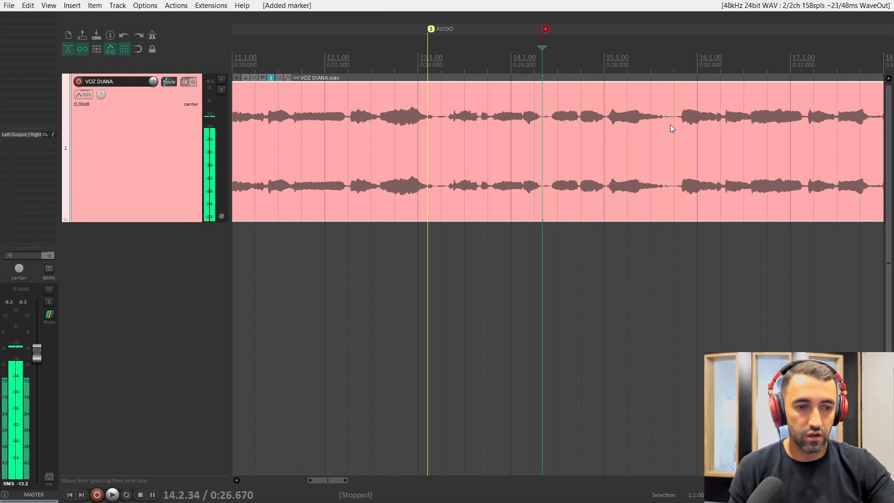
click(668, 118)
key(m)
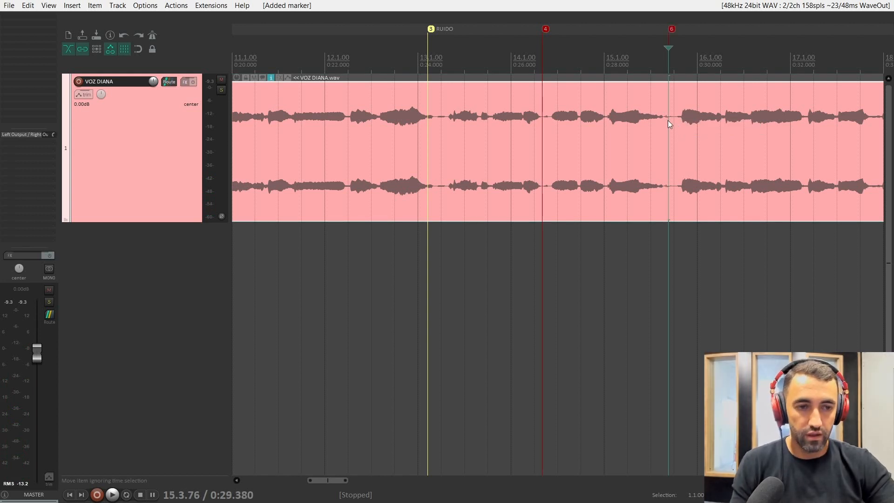
Examine the waveform at the last RUIDO marker and play the vocal's ending from 1:06.320
scroll(577, 141, down, 6)
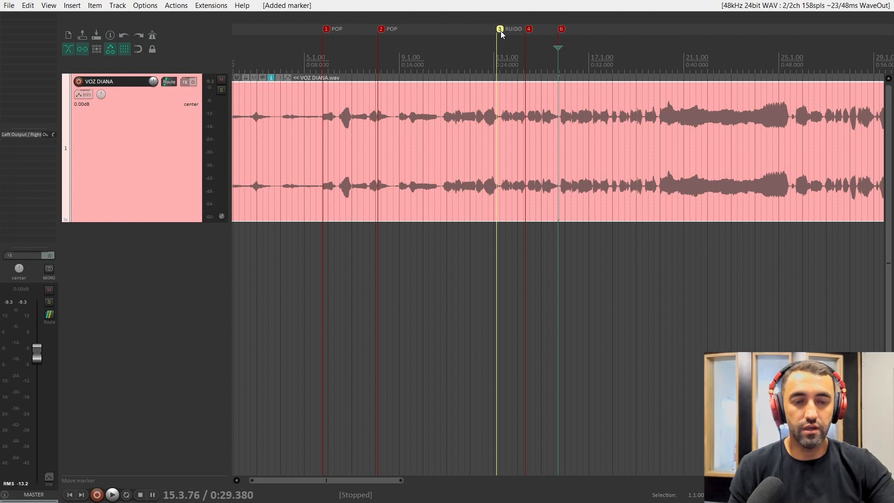
scroll(502, 94, down, 3)
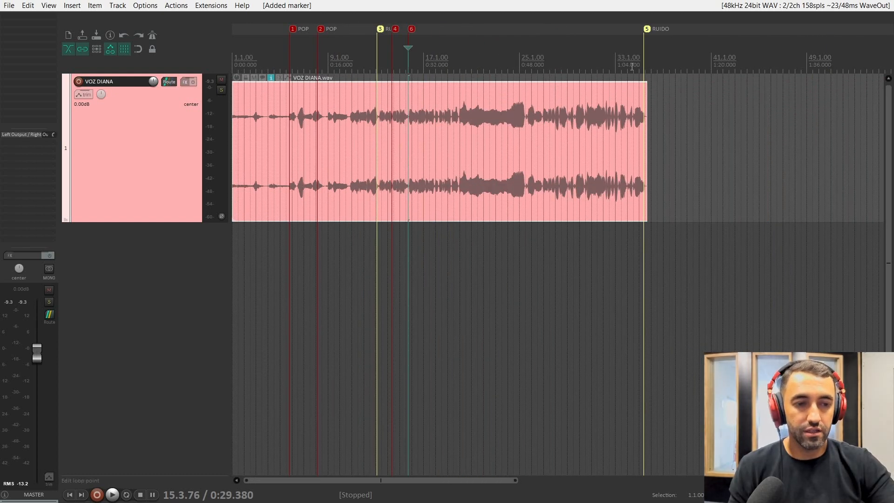
click(644, 71)
scroll(657, 114, up, 12)
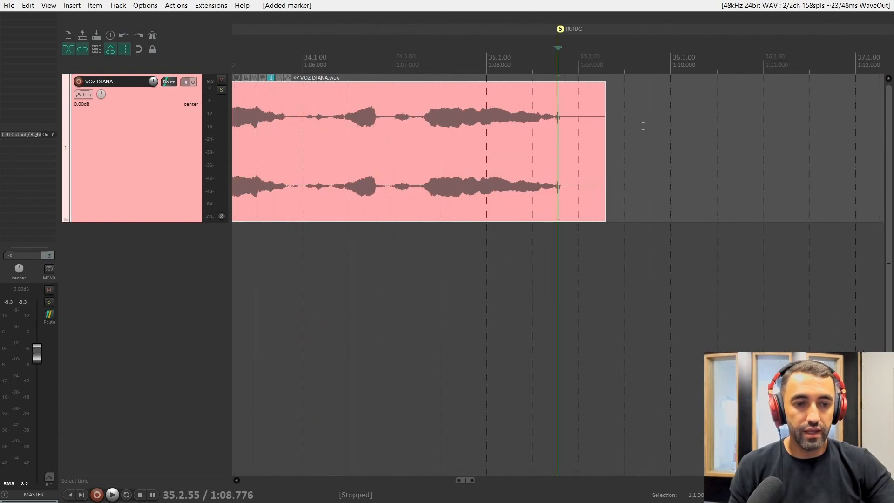
scroll(602, 138, up, 4)
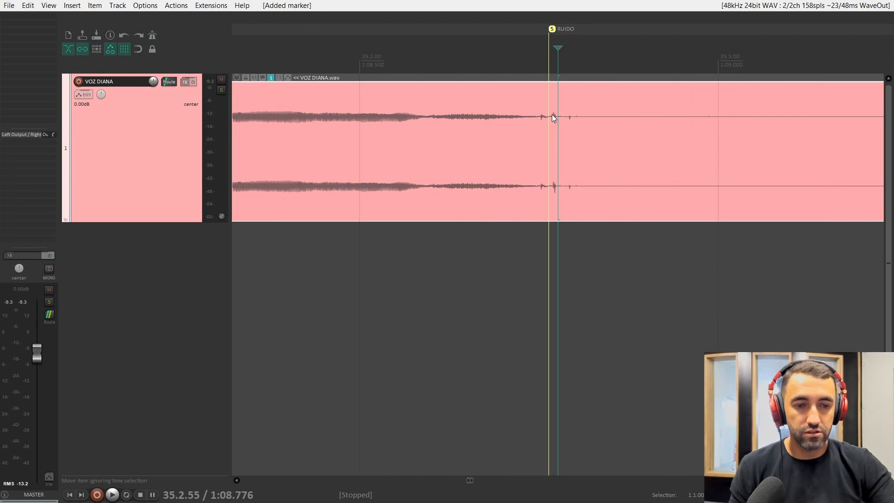
scroll(549, 133, down, 8)
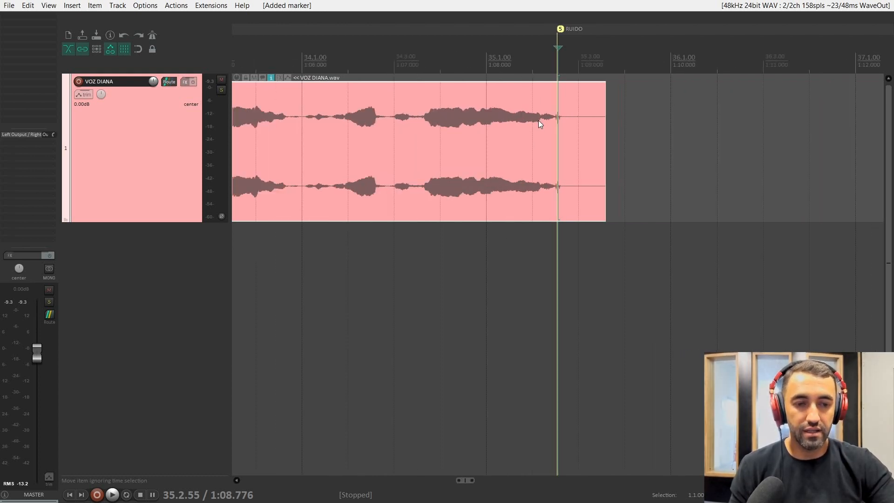
click(332, 66)
key(space)
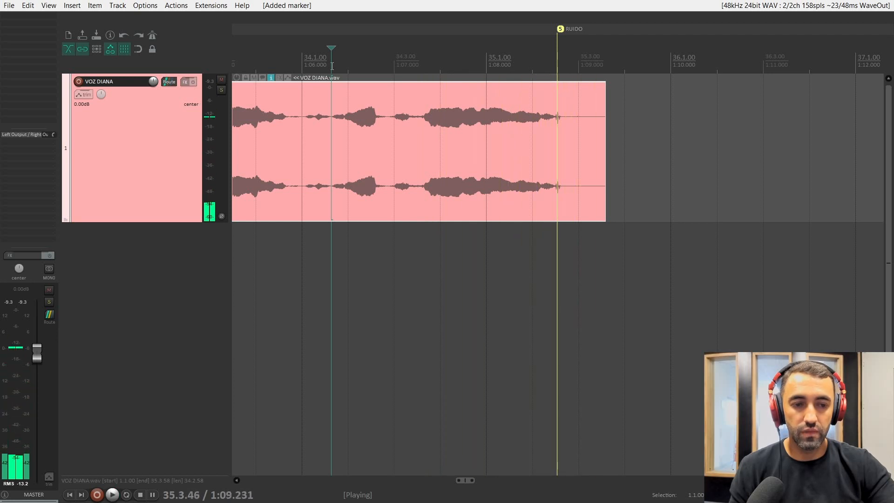
key(space)
key(space)
key(space)
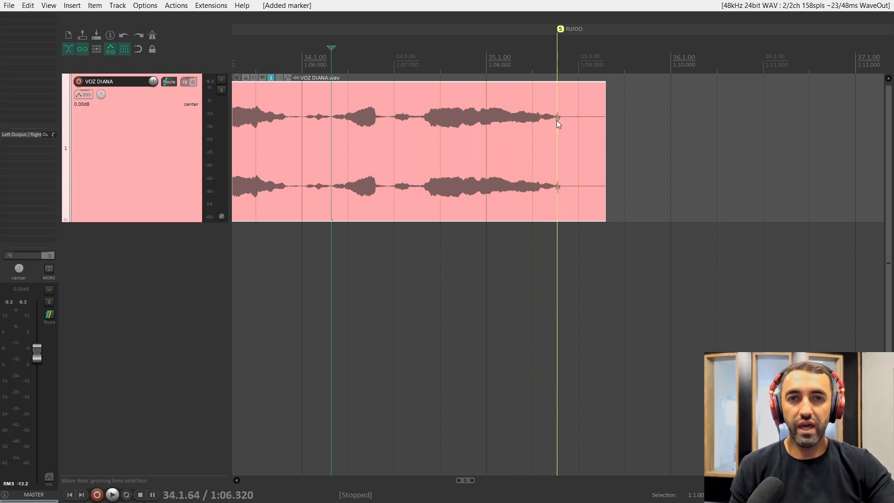
Set the channel mode of the VOZ DIANA.wav item to Mono (Mix L+R)
scroll(531, 149, down, 2)
key(Home)
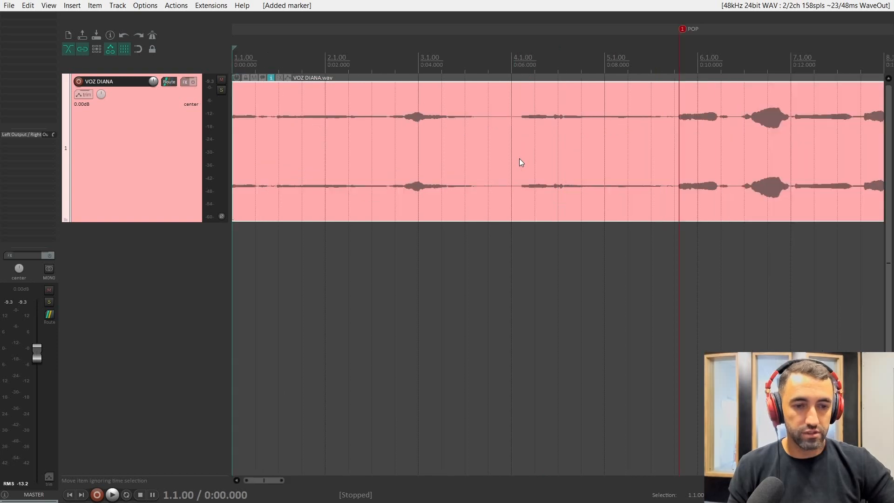
scroll(435, 162, down, 5)
scroll(435, 161, down, 2)
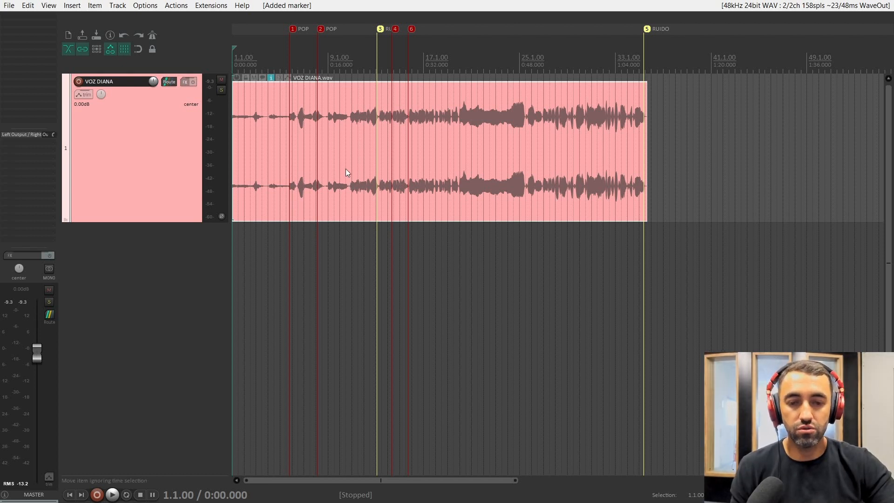
double_click(330, 132)
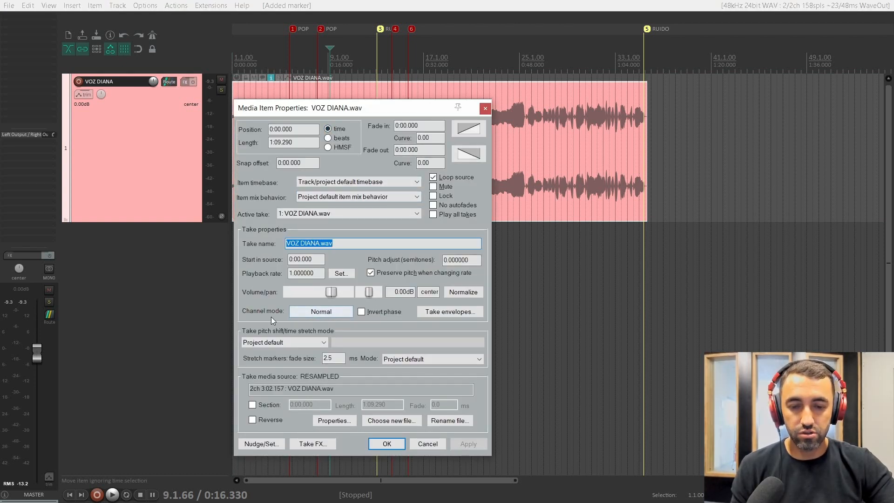
click(303, 309)
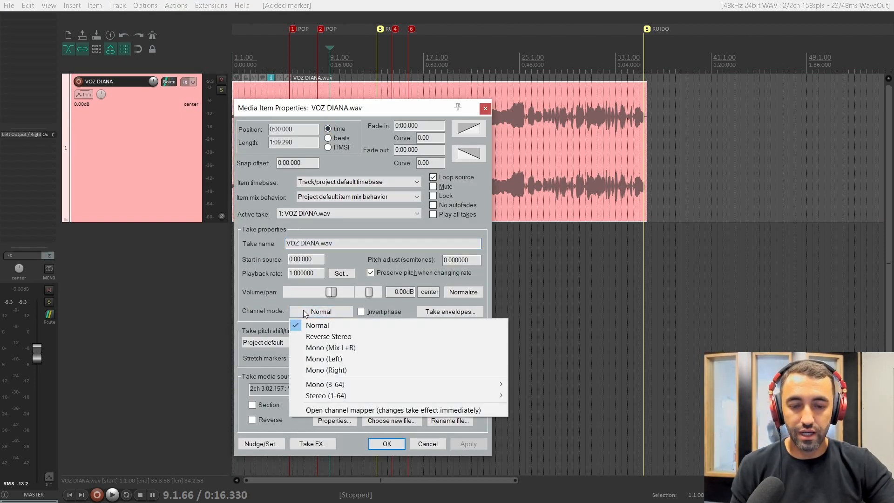
click(316, 348)
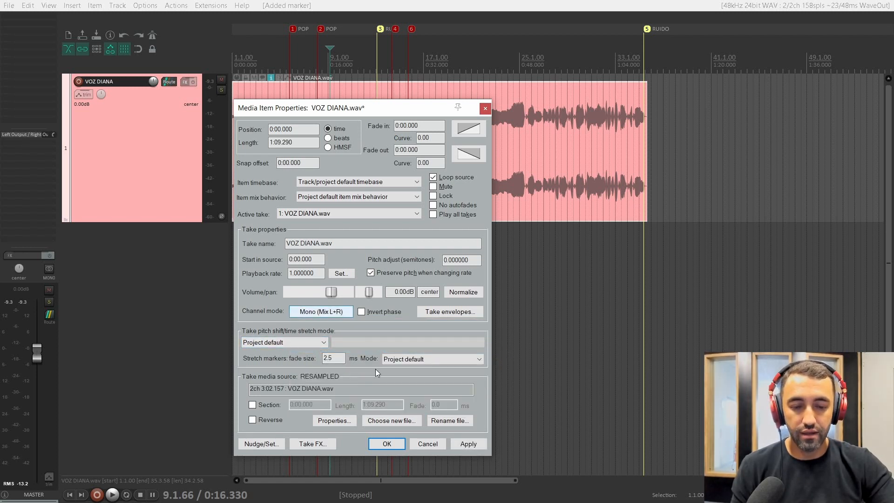
click(479, 447)
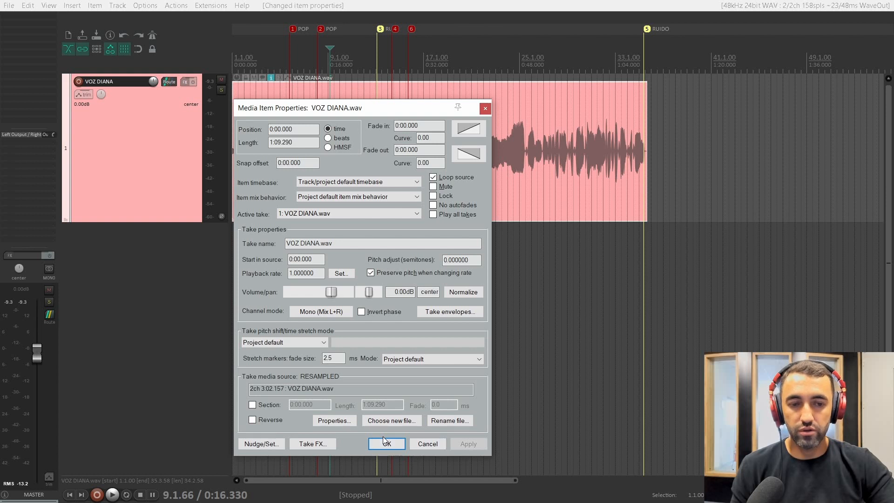
click(385, 441)
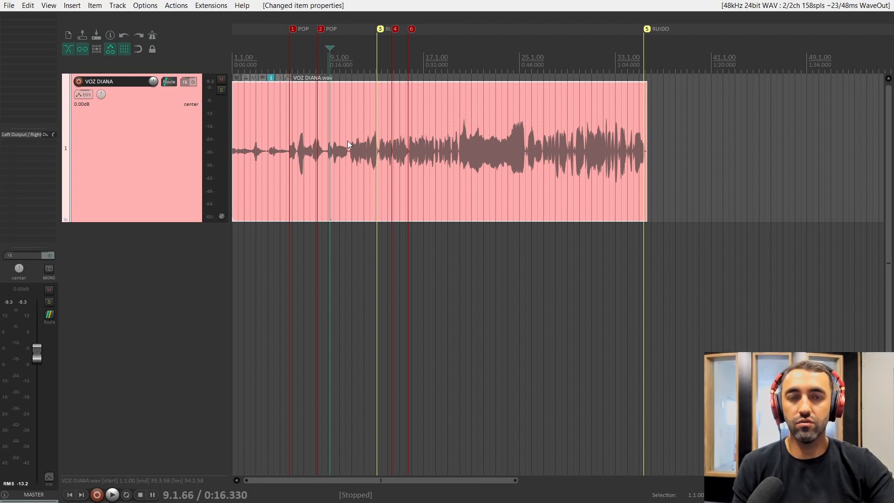
click(292, 58)
click(307, 116)
scroll(350, 136, up, 5)
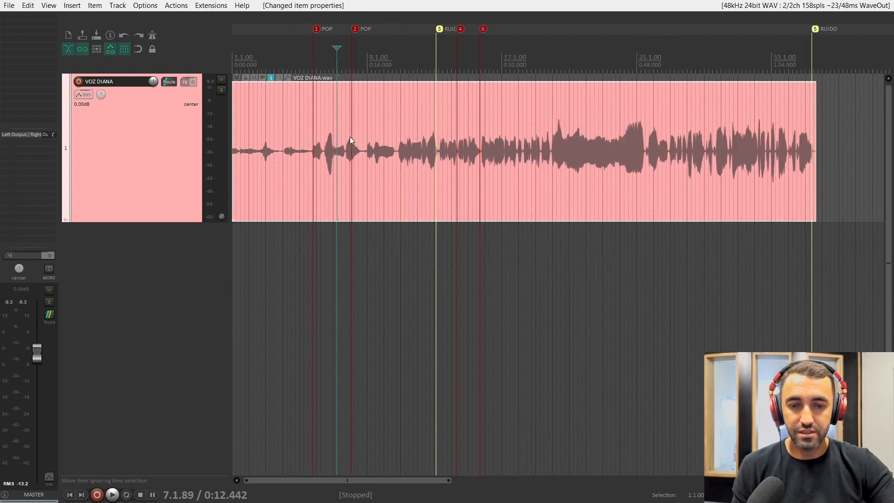
click(496, 137)
scroll(496, 137, up, 4)
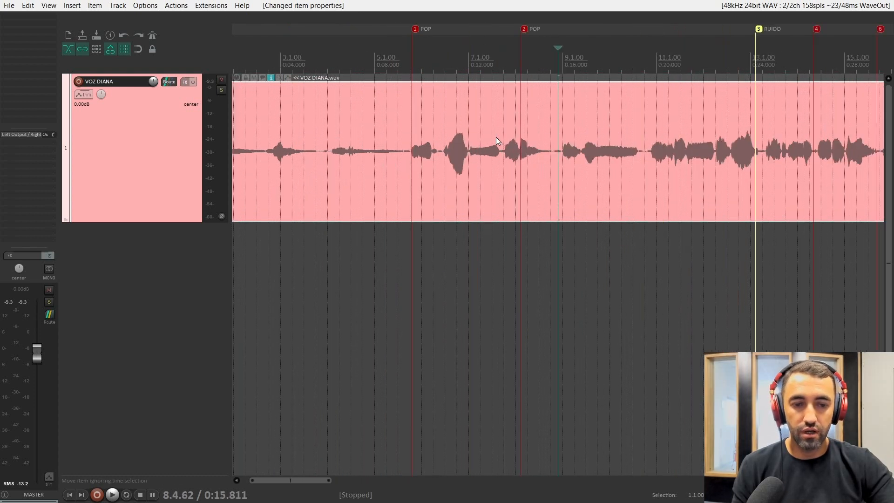
scroll(354, 150, down, 3)
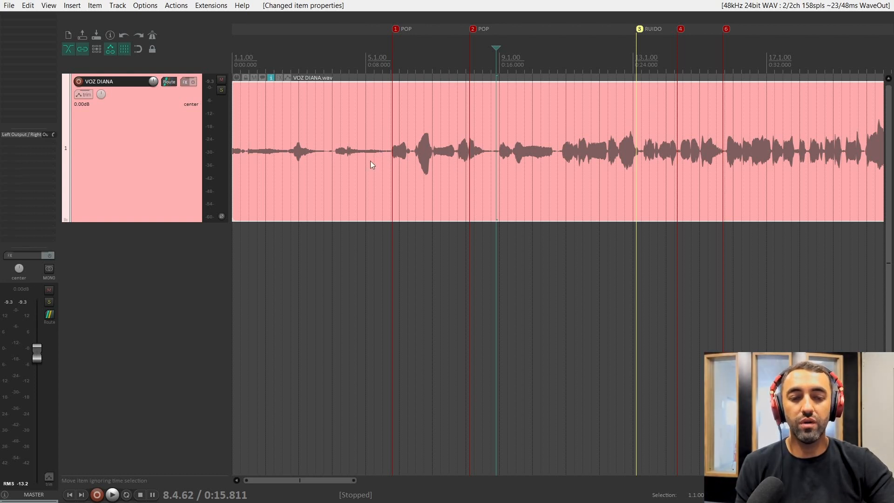
scroll(371, 161, down, 2)
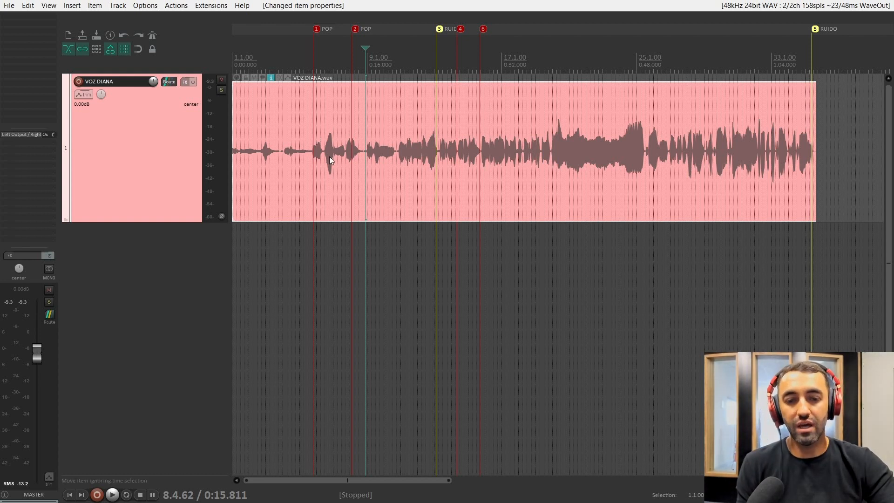
Examine the waveform around the first POP marker, from the close-up of its onset to the wider passage
click(315, 147)
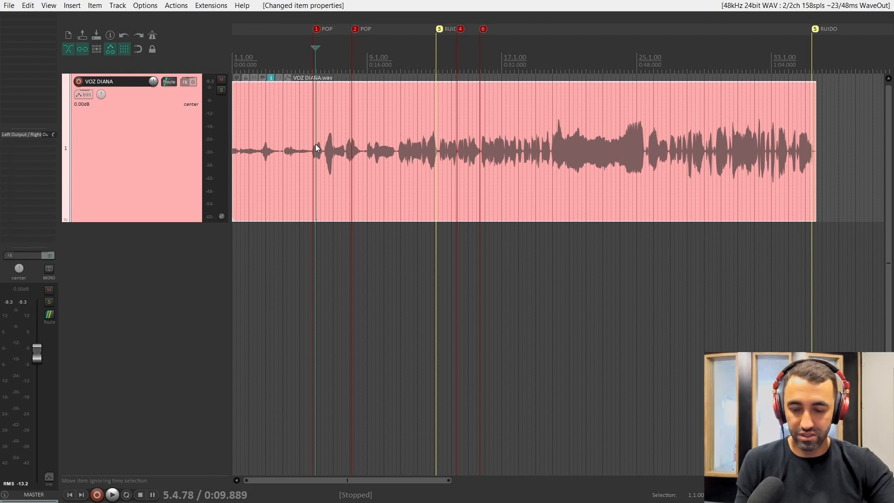
key(1)
scroll(406, 134, up, 4)
click(524, 141)
scroll(524, 141, up, 3)
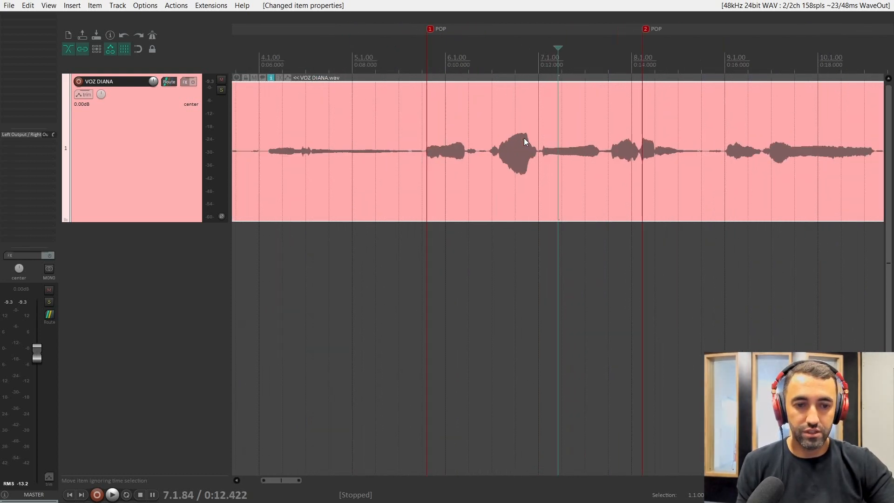
click(428, 130)
scroll(428, 130, up, 3)
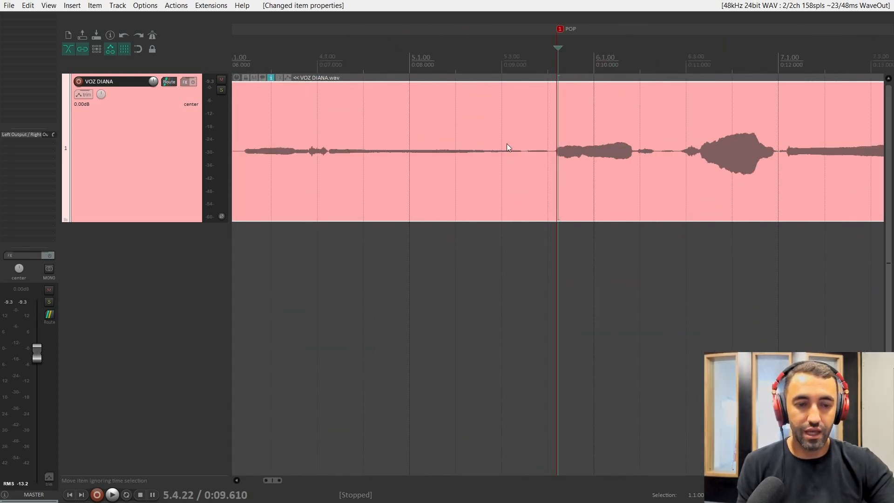
scroll(583, 142, down, 2)
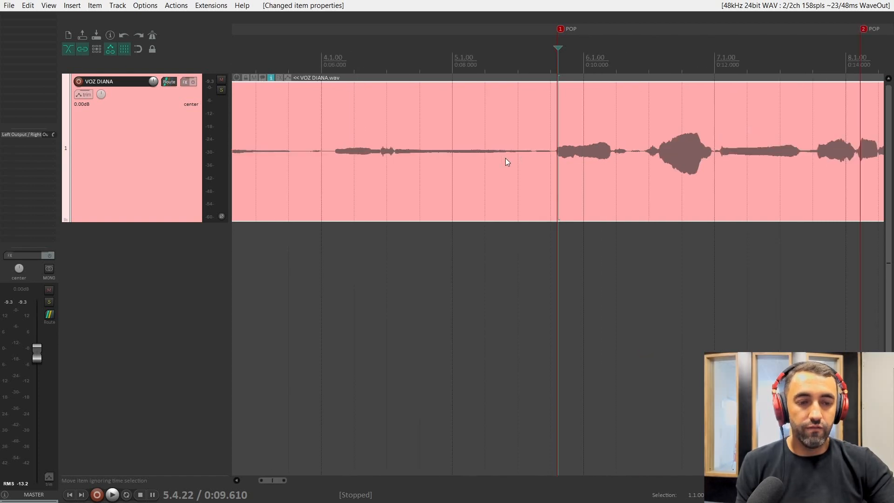
scroll(582, 143, up, 8)
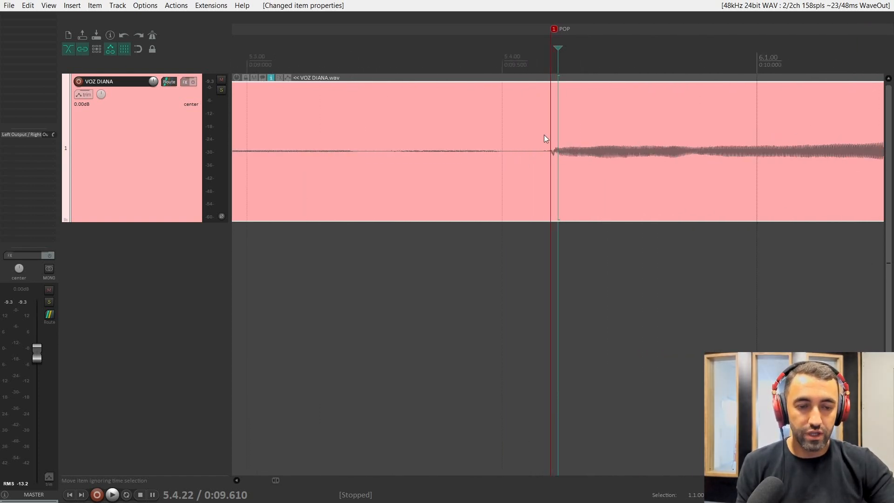
scroll(558, 175, down, 12)
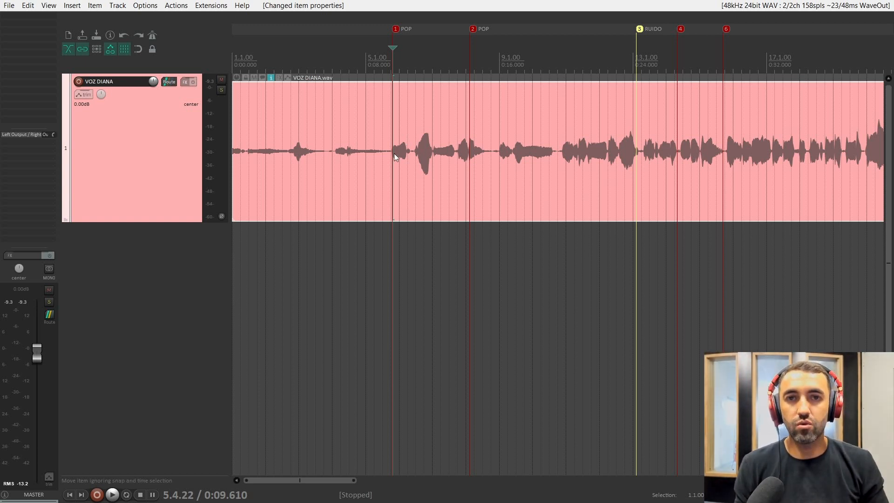
Enlarge the displayed waveform peaks and inspect the pop's shape at the first POP marker
scroll(394, 153, up, 5)
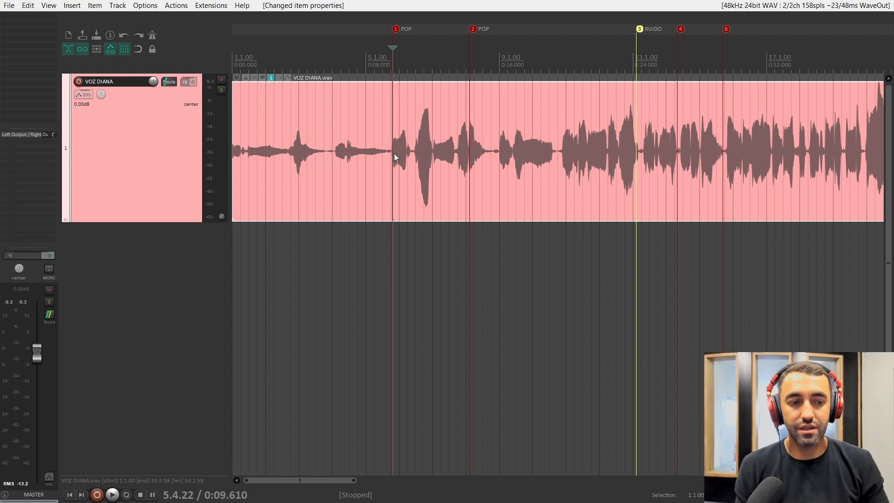
scroll(394, 153, up, 2)
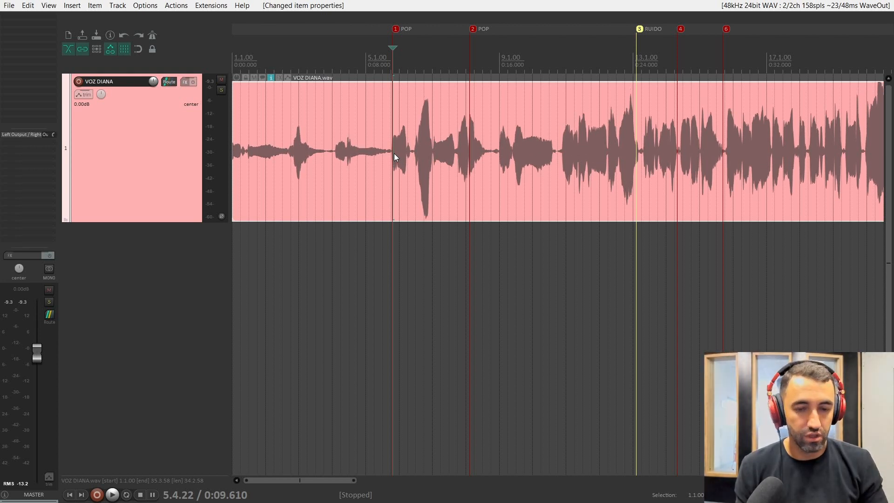
scroll(394, 153, up, 3)
scroll(517, 167, up, 8)
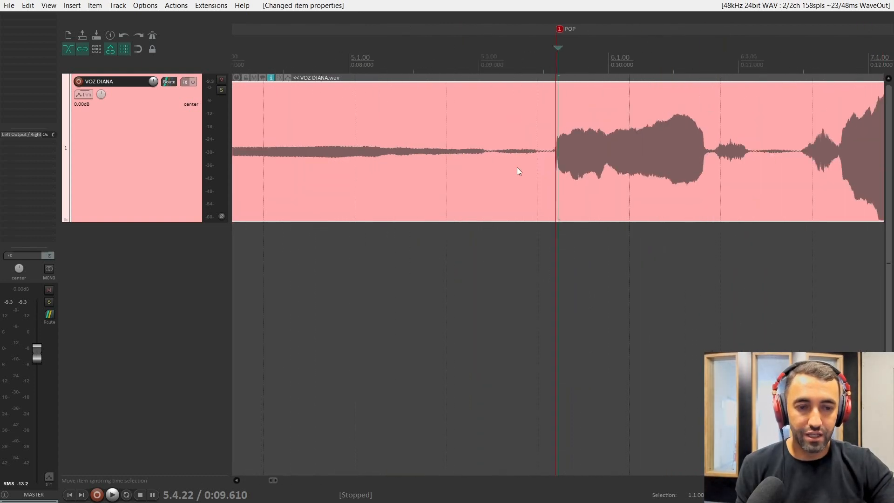
scroll(534, 175, down, 1)
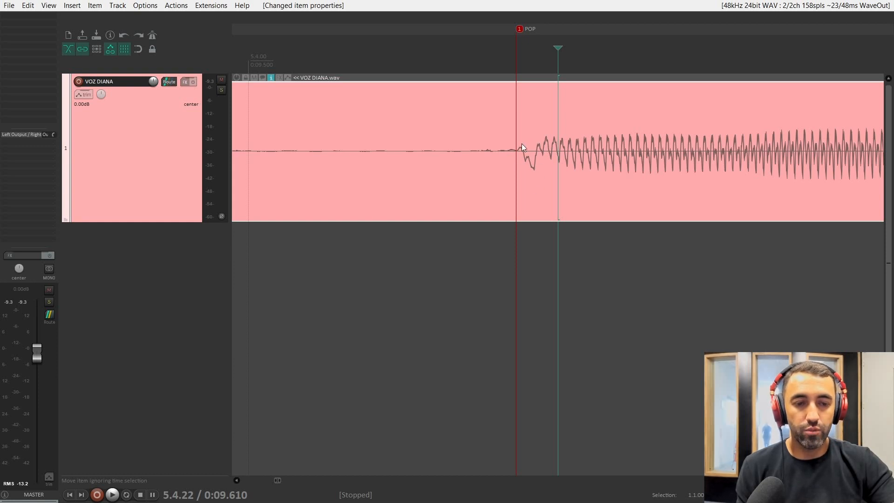
scroll(521, 149, down, 7)
Split the vocal item at a time selection around the first POP marker, isolating the pop, and clear the time selection
click(574, 146)
scroll(587, 150, up, 5)
drag(395, 73, 638, 140)
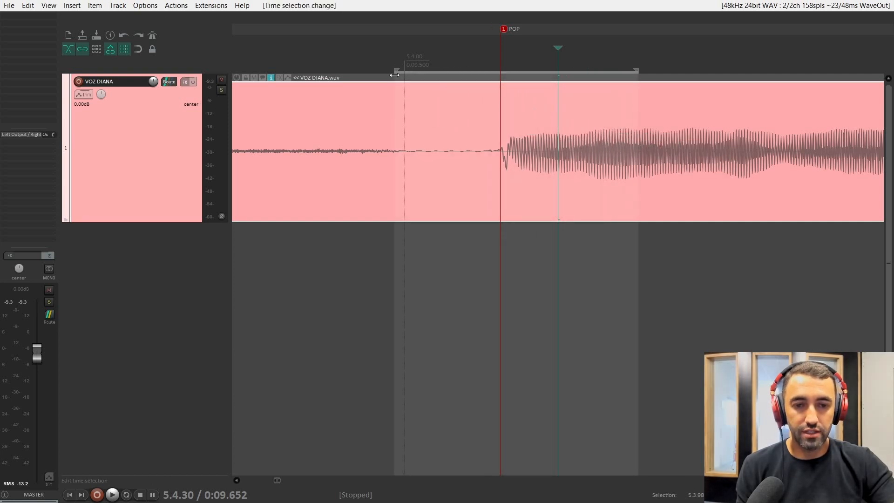
drag(393, 67, 629, 122)
click(490, 135)
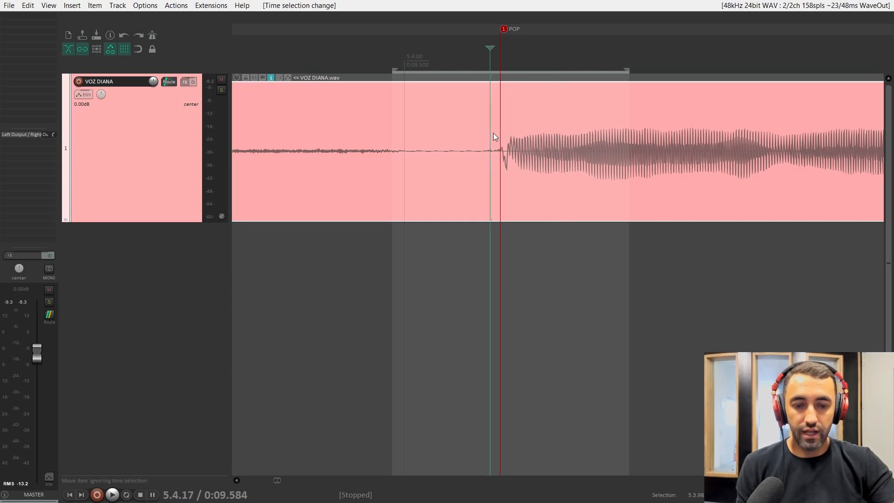
key(shift+s)
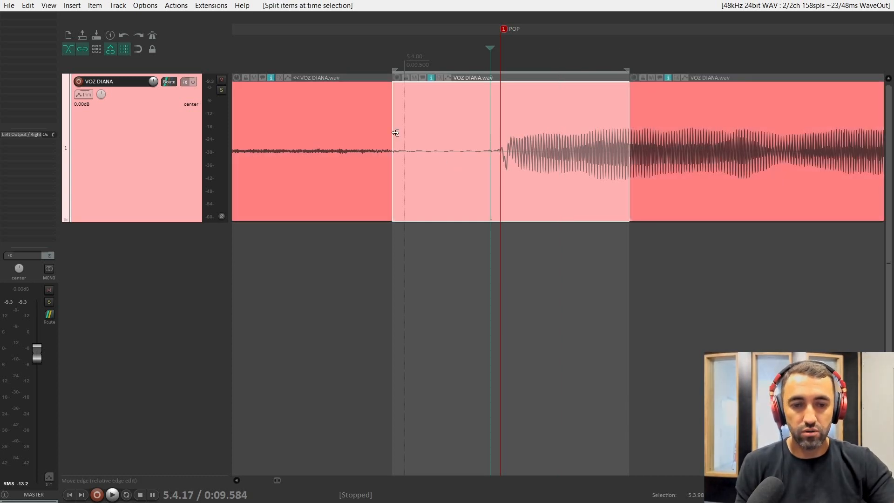
key(Escape)
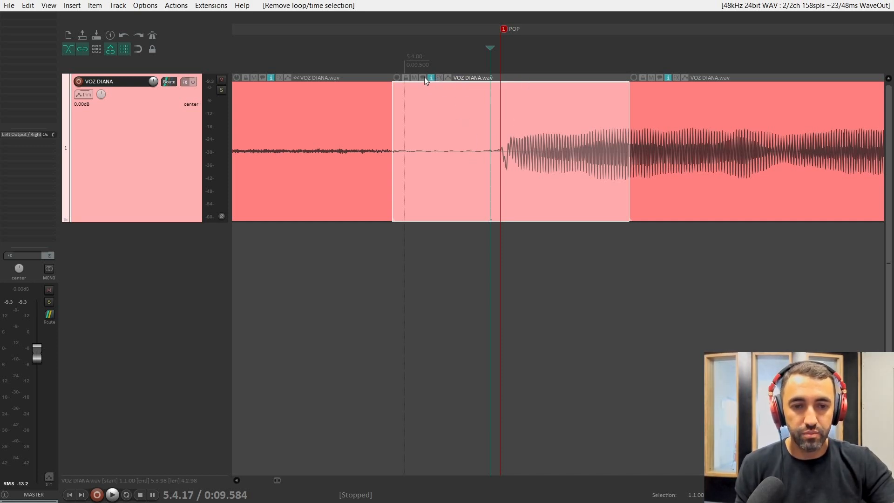
Turn off the Not locked, Not muted, No FX and No active envelopes media item buttons in the preferences
click(439, 77)
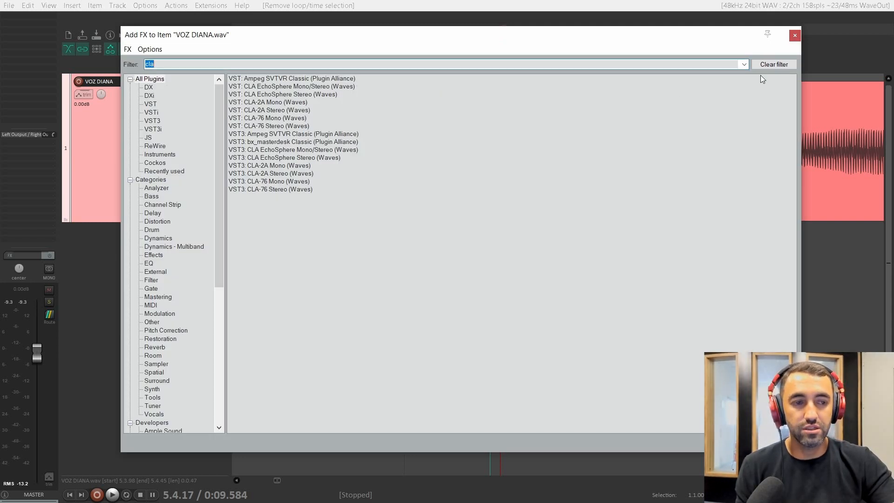
click(795, 36)
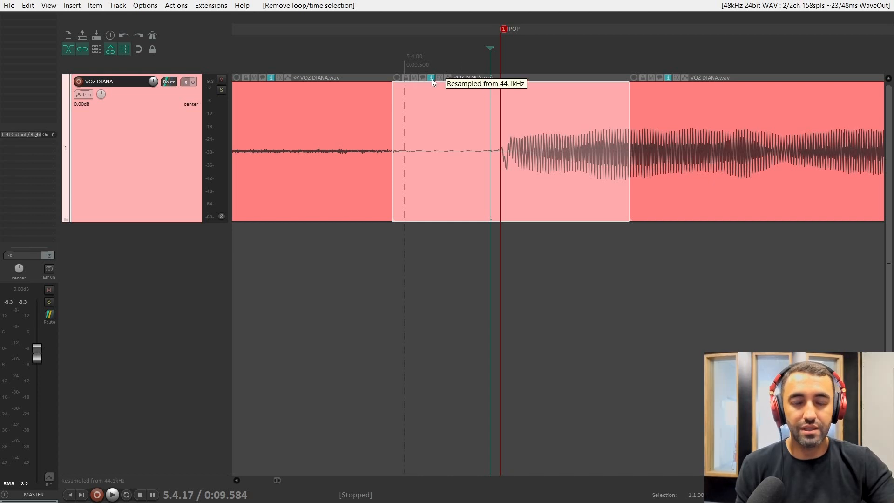
click(144, 6)
click(178, 421)
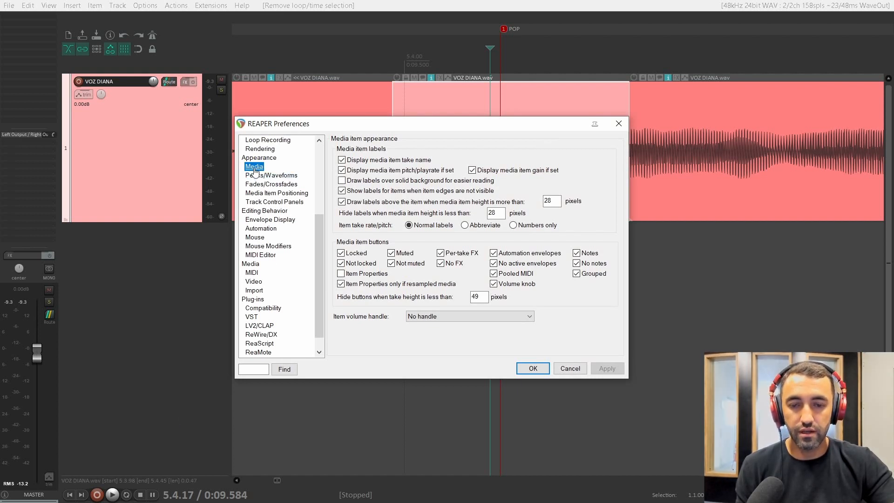
click(343, 264)
click(392, 264)
click(441, 263)
click(494, 263)
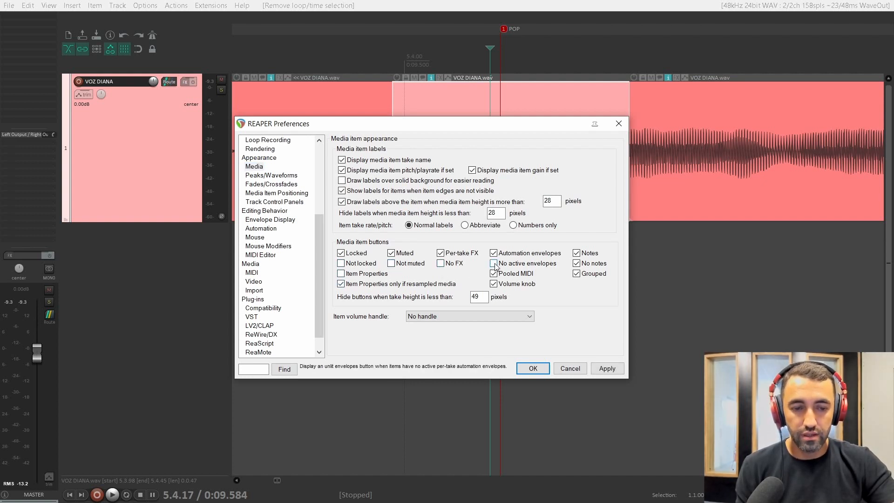
Re-enable the Not locked, Not muted, No FX and No active envelopes item buttons, keep No notes on, and apply the preferences
click(342, 264)
click(391, 263)
click(576, 263)
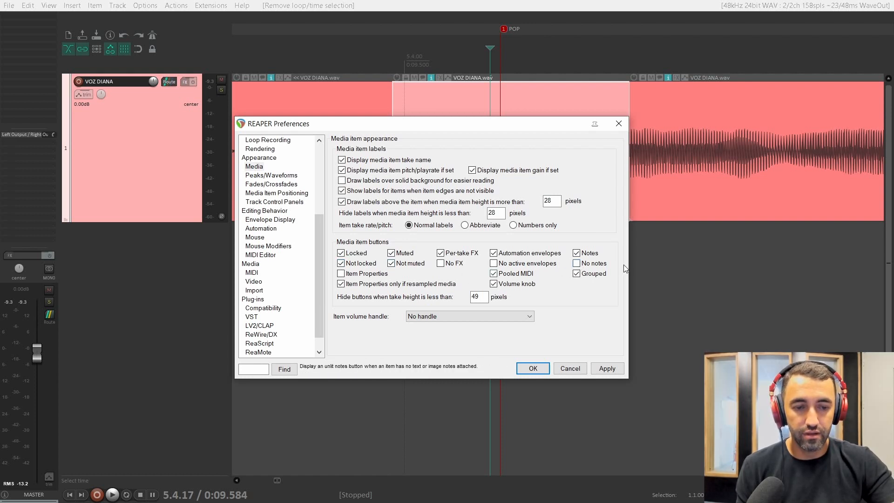
click(440, 264)
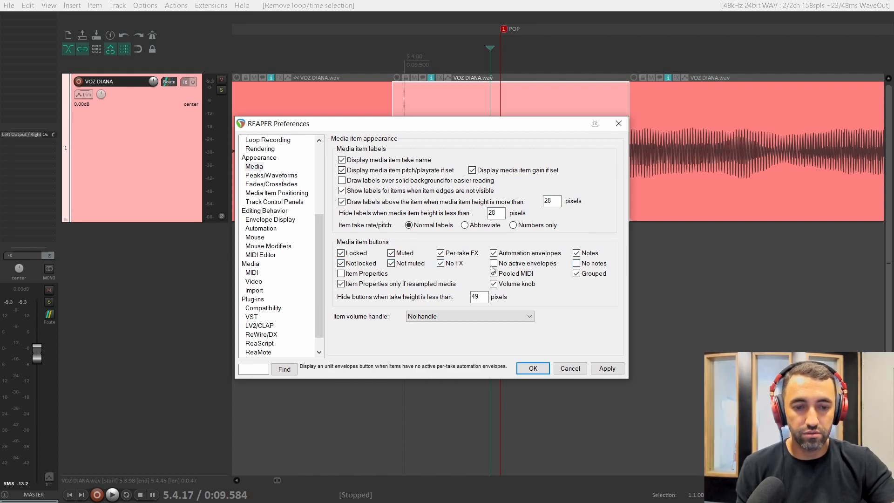
click(493, 263)
click(576, 263)
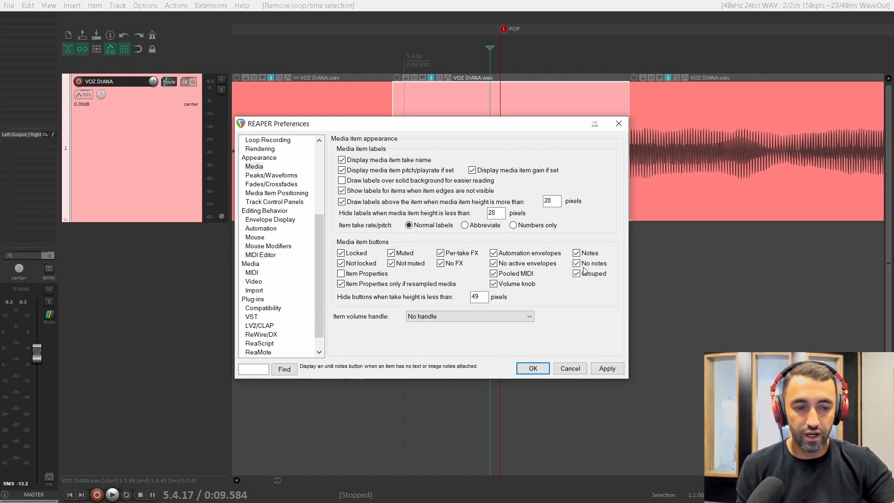
click(606, 368)
click(533, 369)
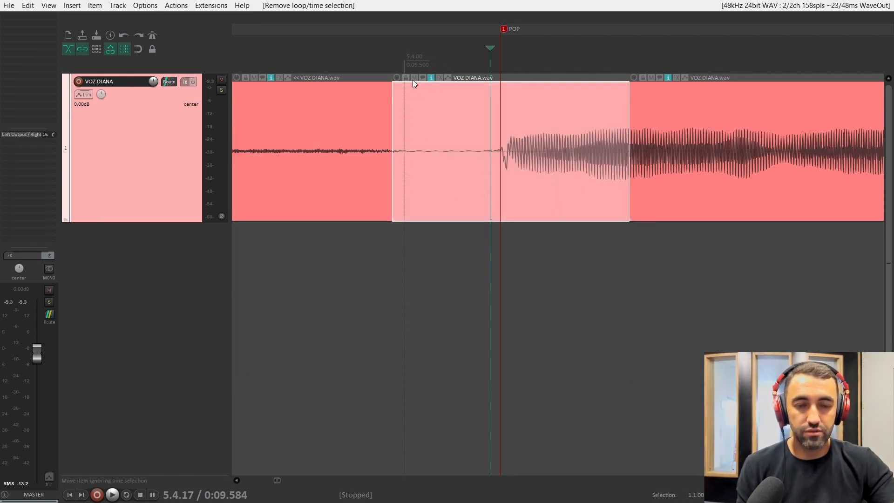
Filter the effects by "rx" and add RX 10 De-plosive to the isolated pop item
click(440, 78)
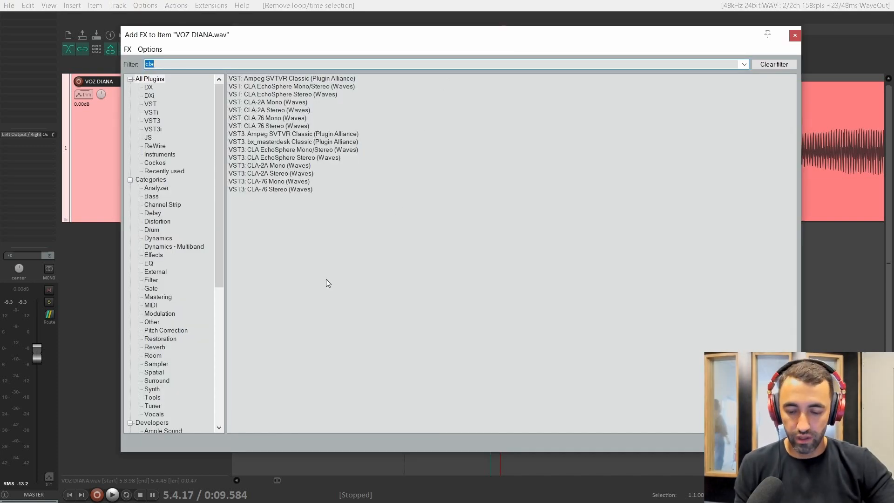
text(rx)
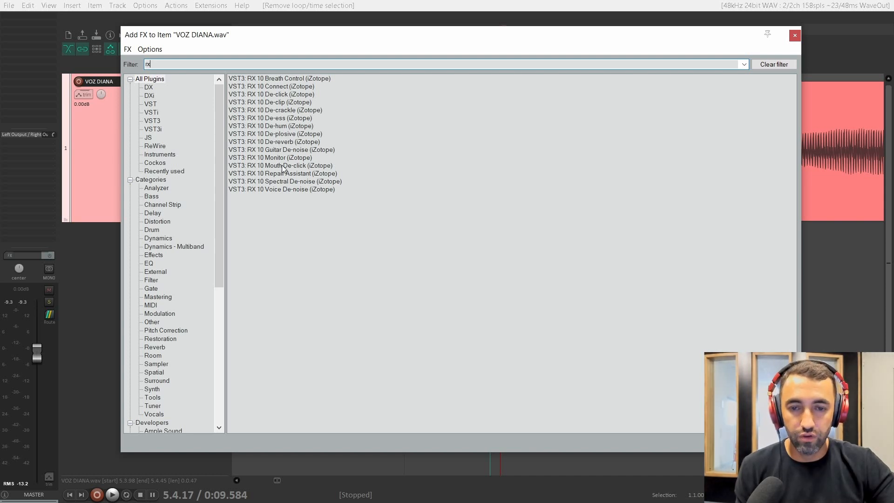
double_click(278, 134)
drag(161, 24, 391, 253)
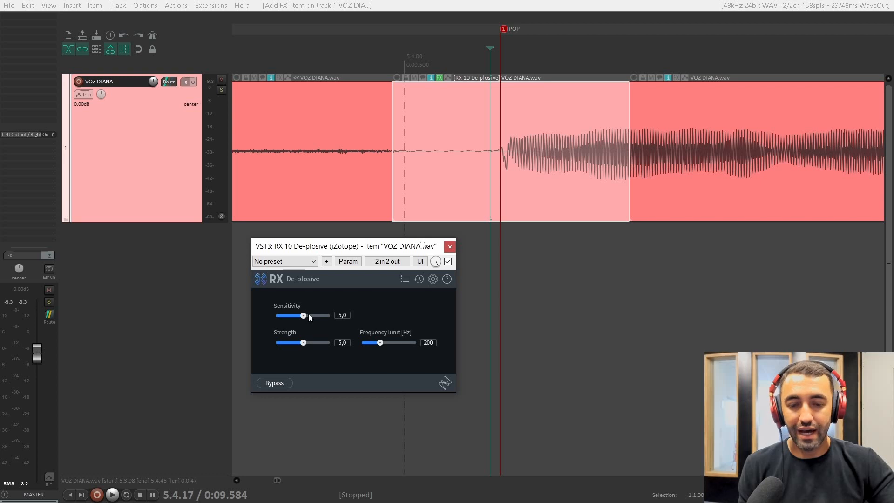
Try De-plosive's Sensitivity and Strength at 10.0 in turn, returning each to 5.0
drag(305, 315, 396, 319)
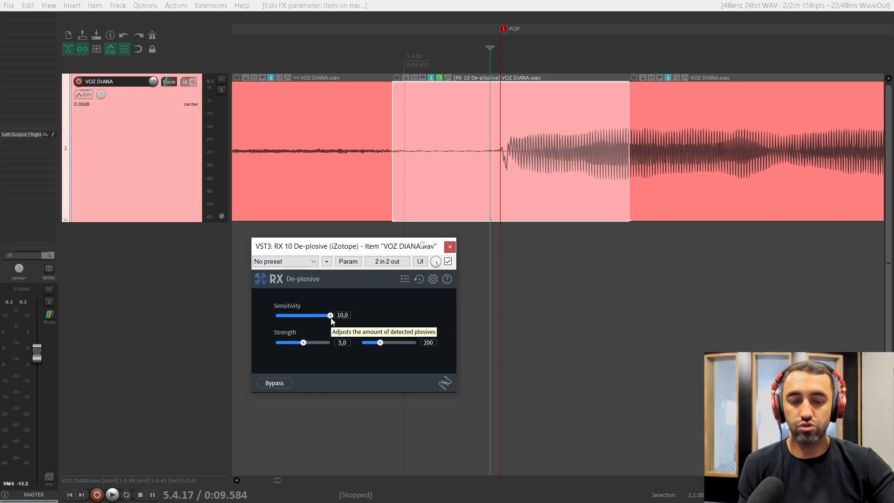
drag(331, 318, 265, 317)
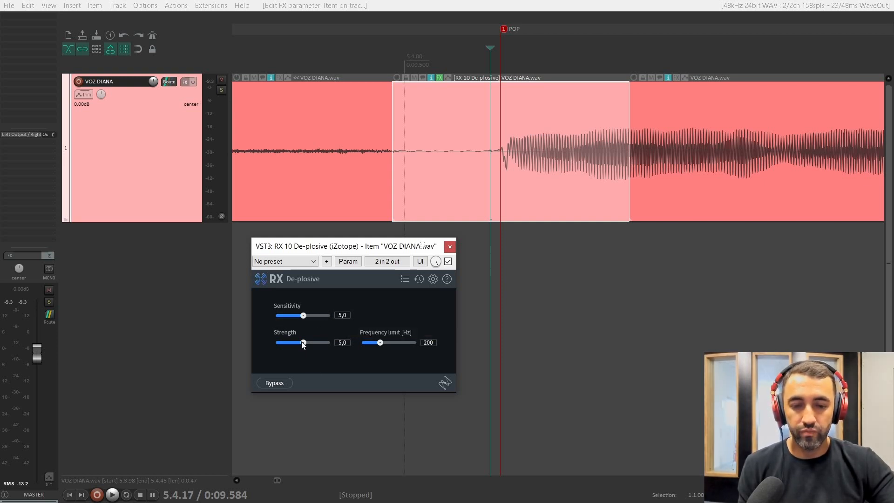
drag(303, 345, 372, 367)
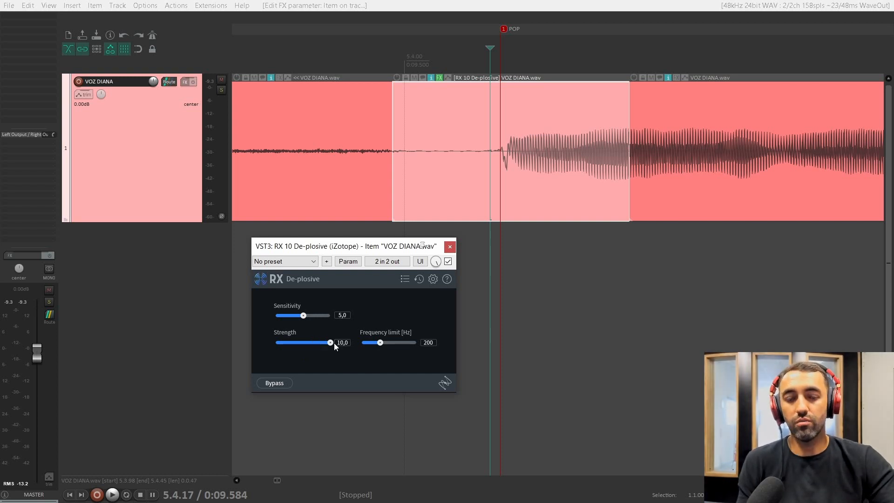
drag(305, 343, 258, 345)
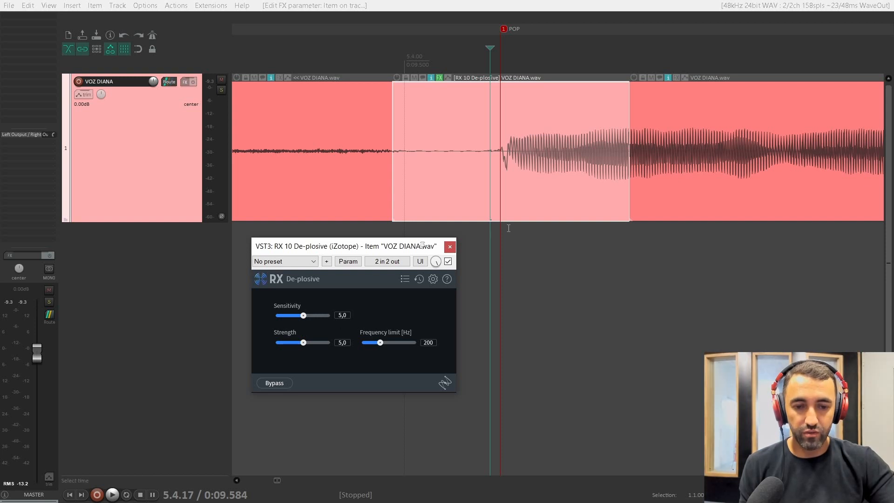
Play the vocal from 0:08.423 through the isolated pop with De-plosive active
scroll(504, 214, down, 4)
click(647, 182)
scroll(650, 172, down, 3)
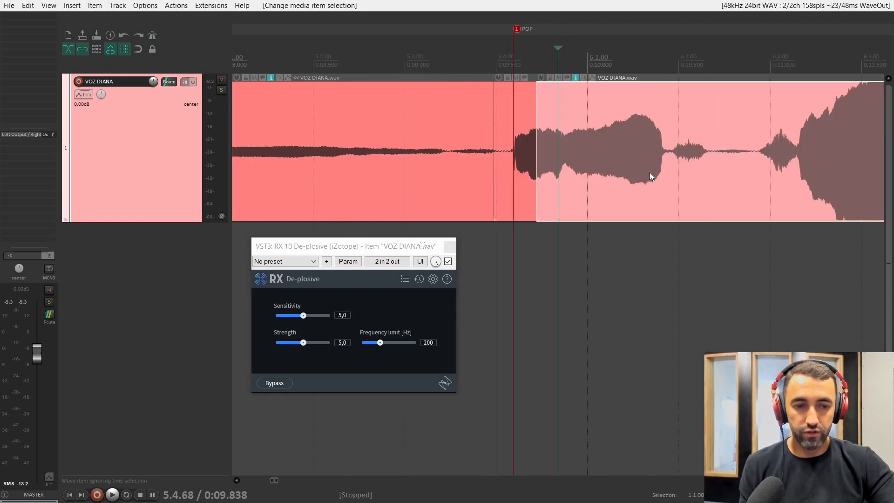
click(300, 56)
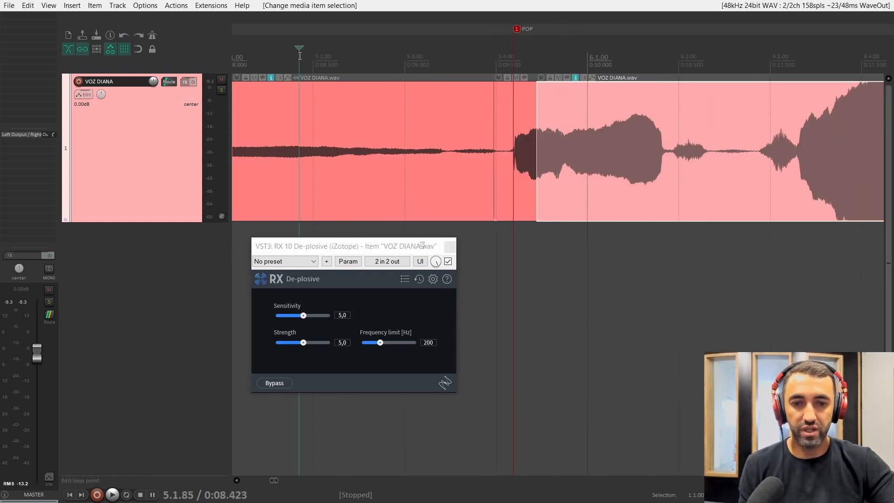
key(space)
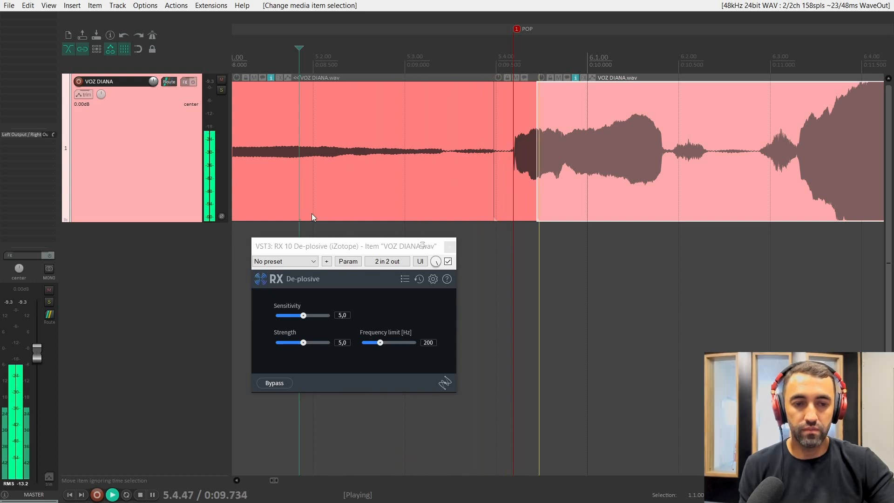
key(space)
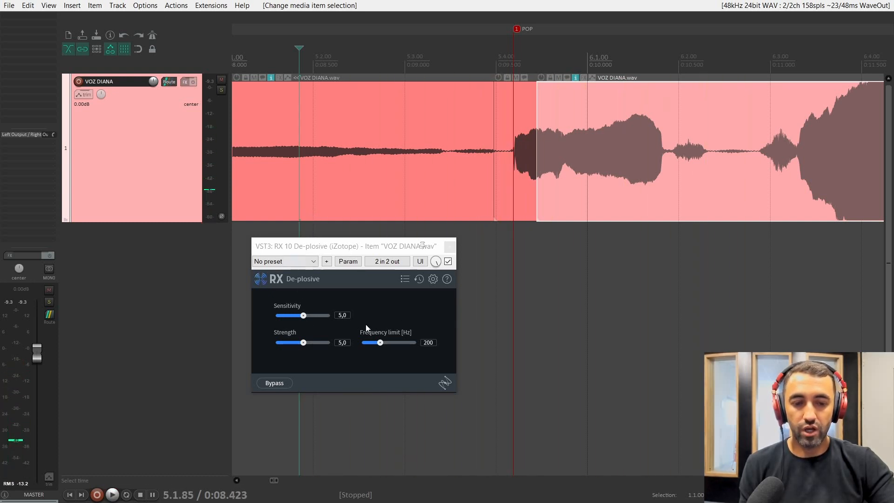
Compare the pop with De-plosive bypassed, leave the effect enabled and close its window
click(447, 261)
key(space)
key(space)
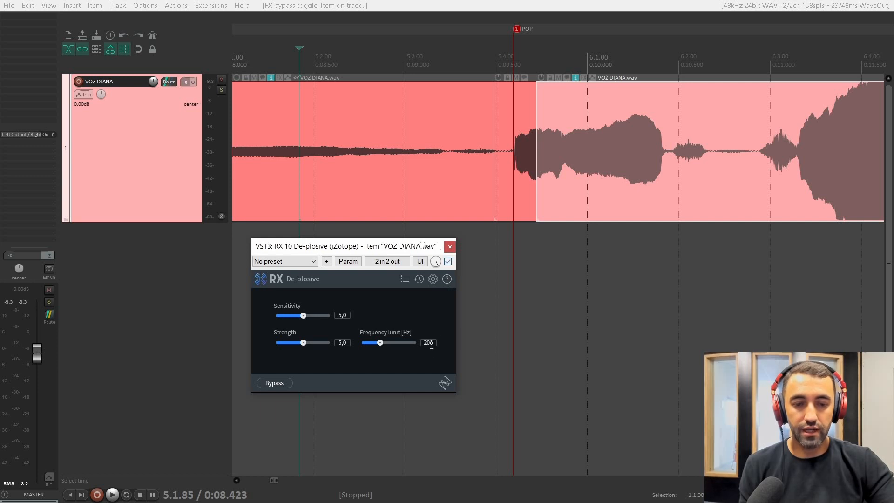
click(450, 246)
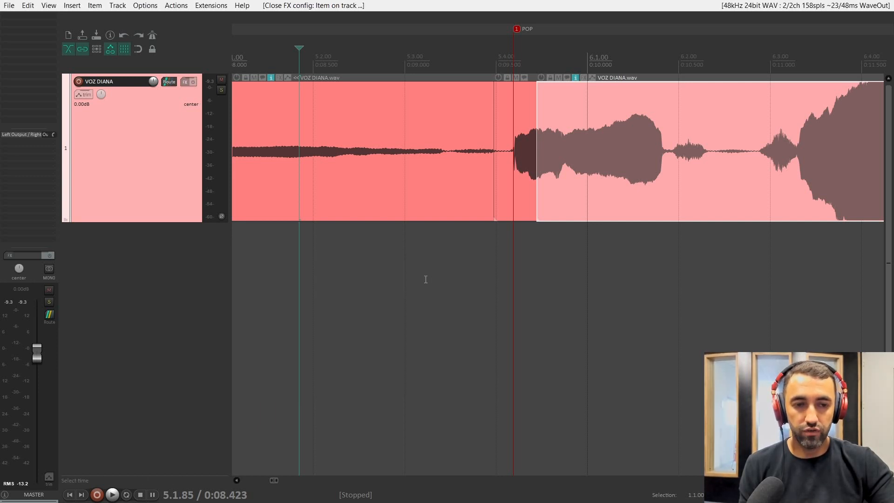
Isolate the pop at marker 2 in its own item by splitting the vocal from about 0:14.05 to 0:14.27
scroll(426, 279, down, 3)
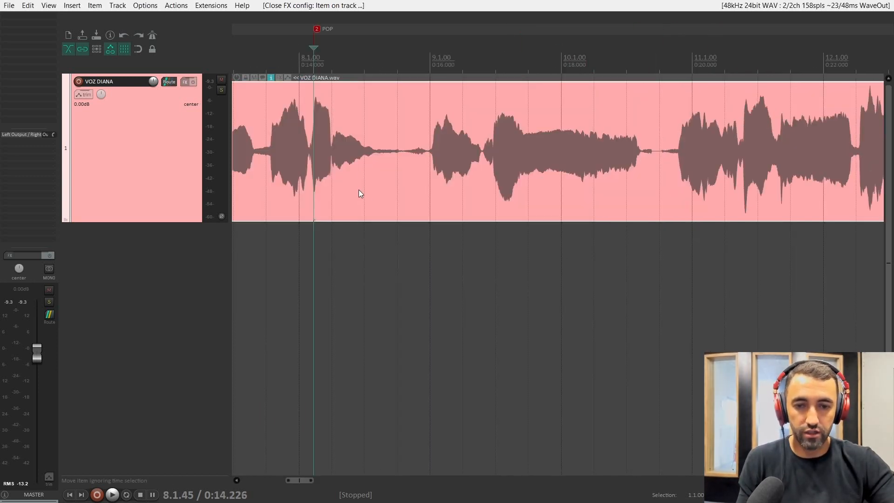
scroll(354, 146, up, 6)
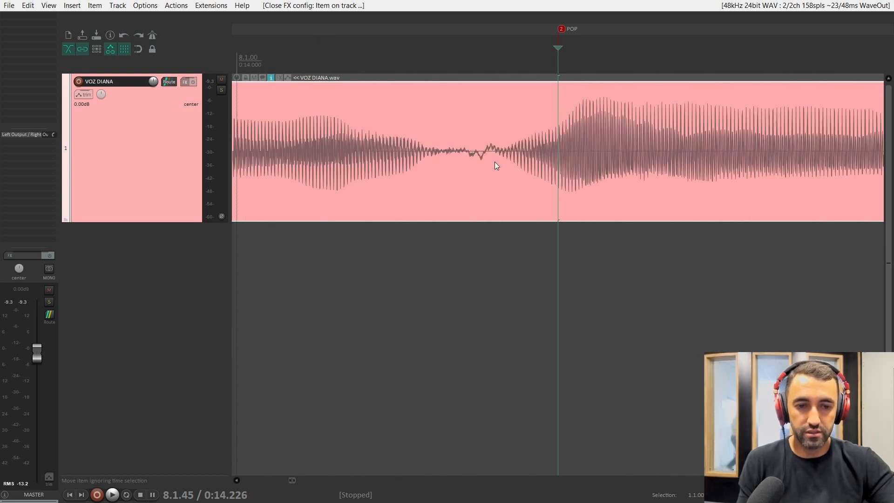
drag(314, 93, 433, 93)
drag(596, 117, 616, 127)
click(417, 181)
key(shift+s)
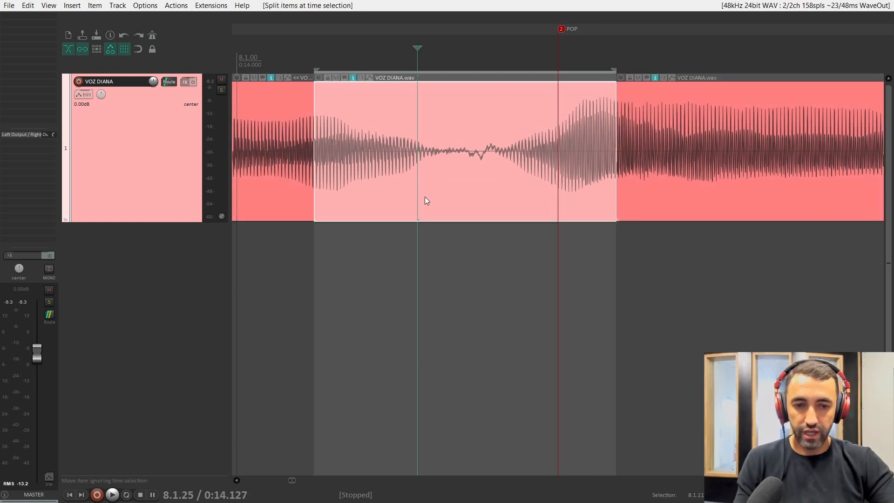
Add RX 10 De-plosive to the isolated item at marker 2 with its default settings and close the effect window
click(359, 77)
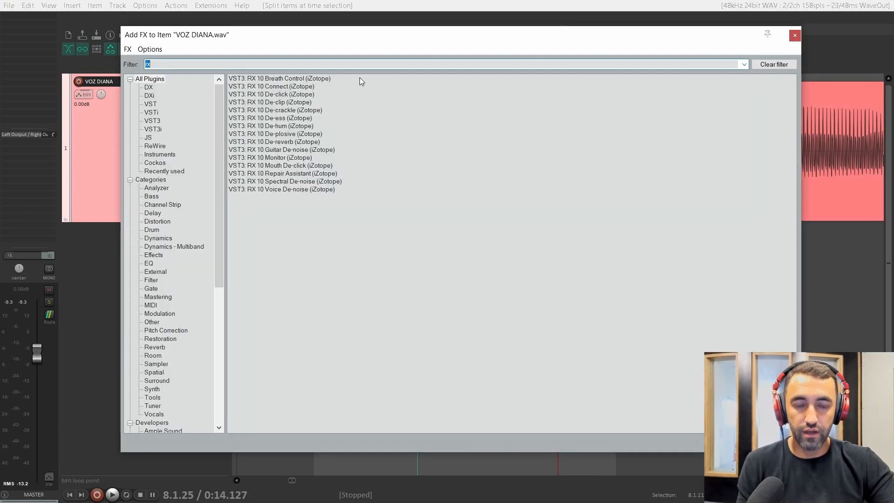
double_click(281, 134)
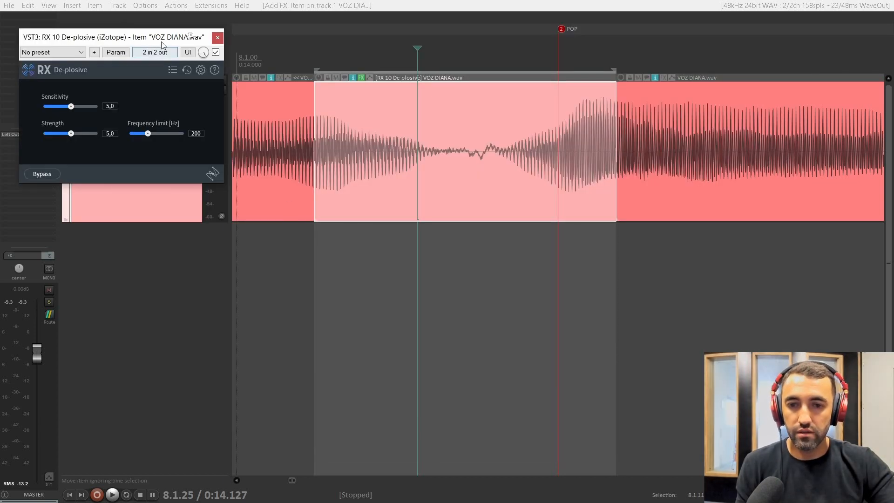
drag(159, 39, 352, 220)
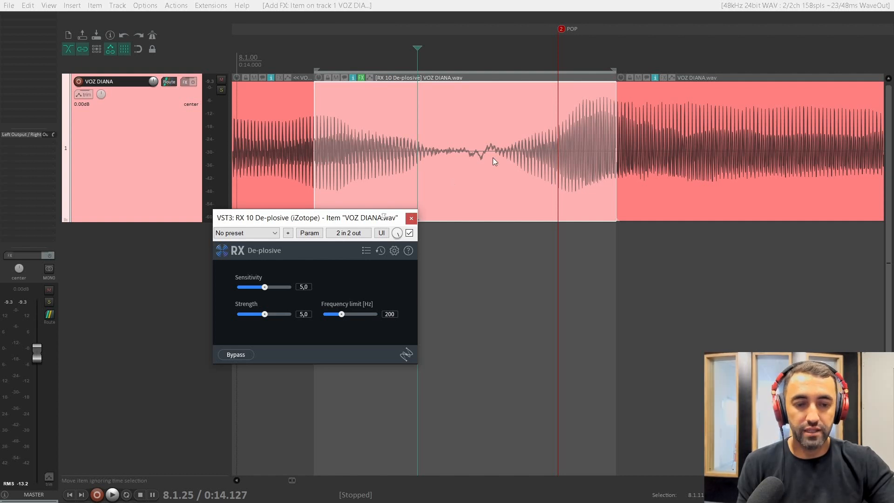
click(411, 218)
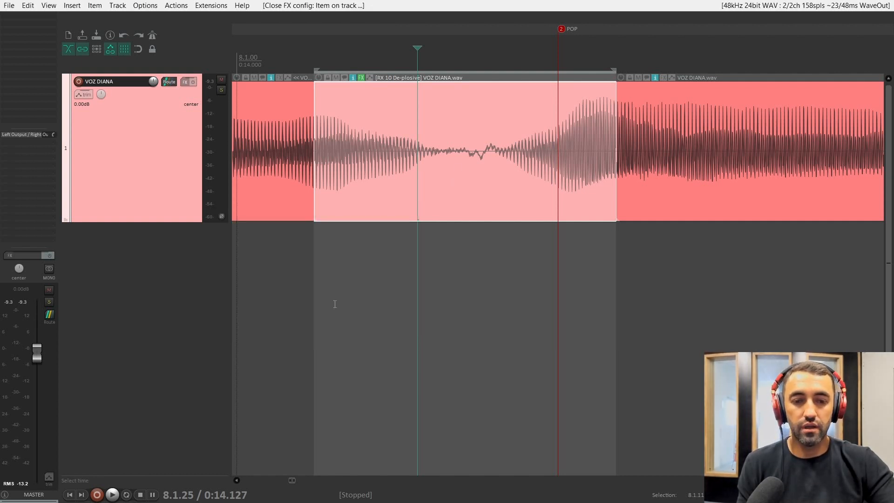
Play the vocal from 0:13.532 through the second pop with De-plosive active
scroll(520, 184, down, 3)
click(255, 58)
key(space)
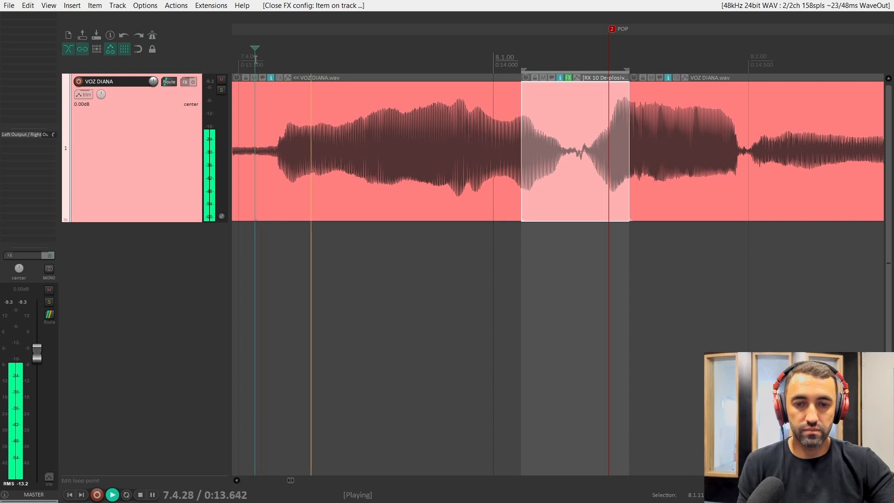
key(space)
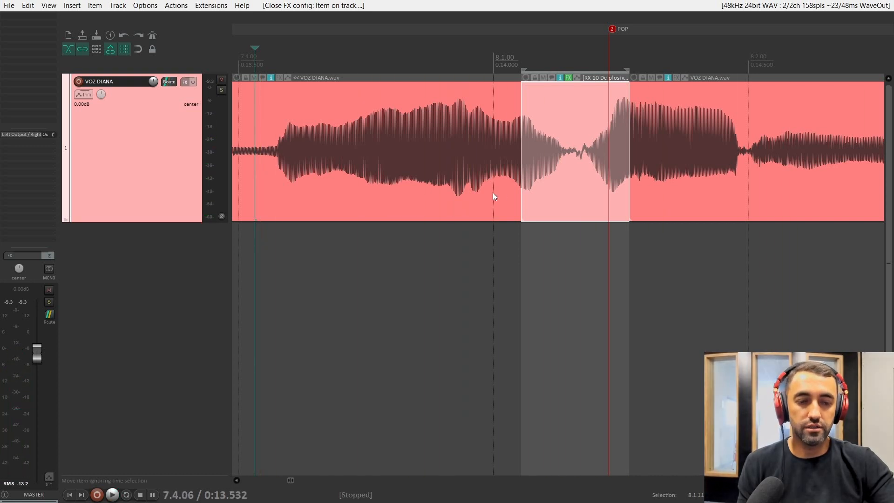
Find the noise at marker 3 RUIDO and play the vocal through it from 0:23.699
scroll(489, 191, down, 6)
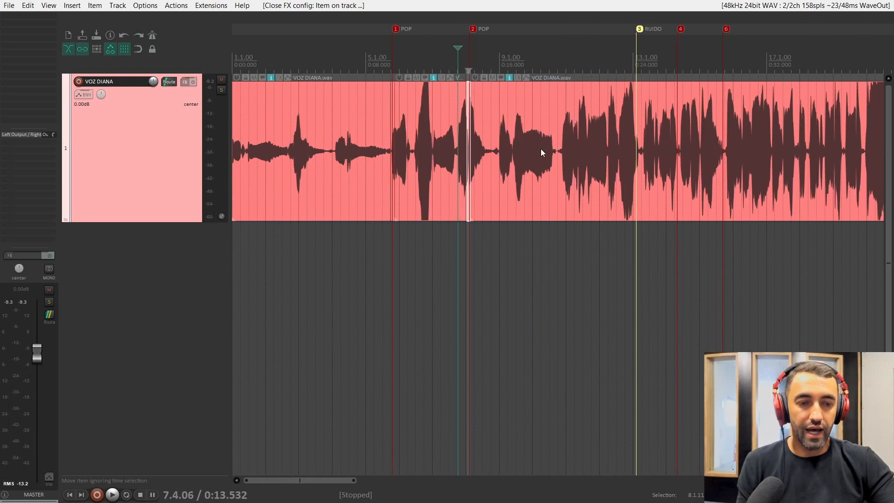
scroll(540, 152, down, 3)
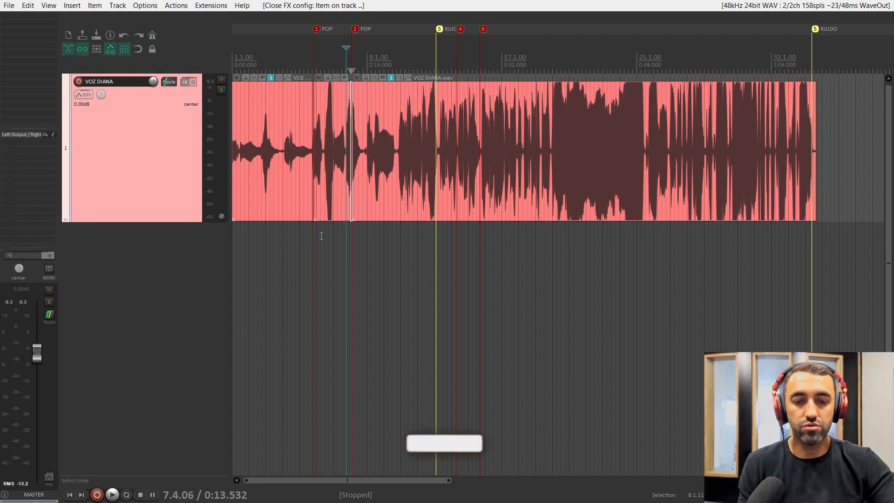
click(184, 325)
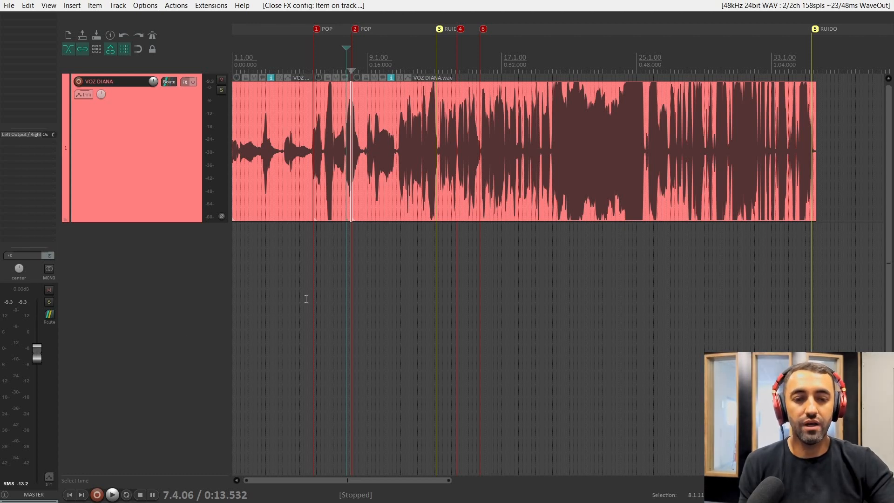
click(439, 70)
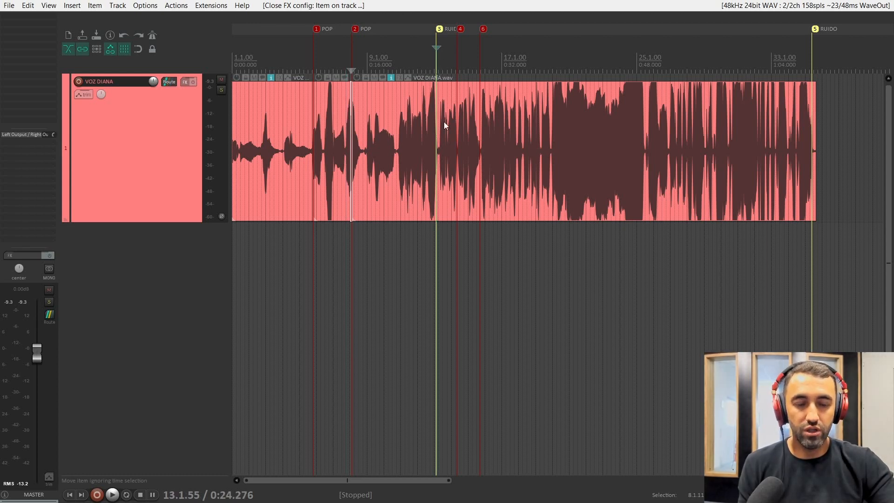
scroll(505, 174, up, 8)
scroll(565, 193, up, 3)
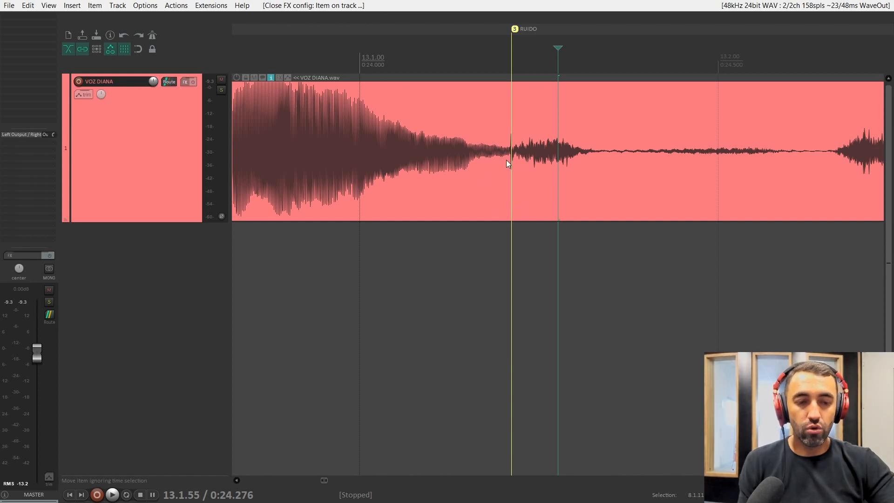
scroll(506, 162, down, 2)
click(264, 52)
key(space)
key(space)
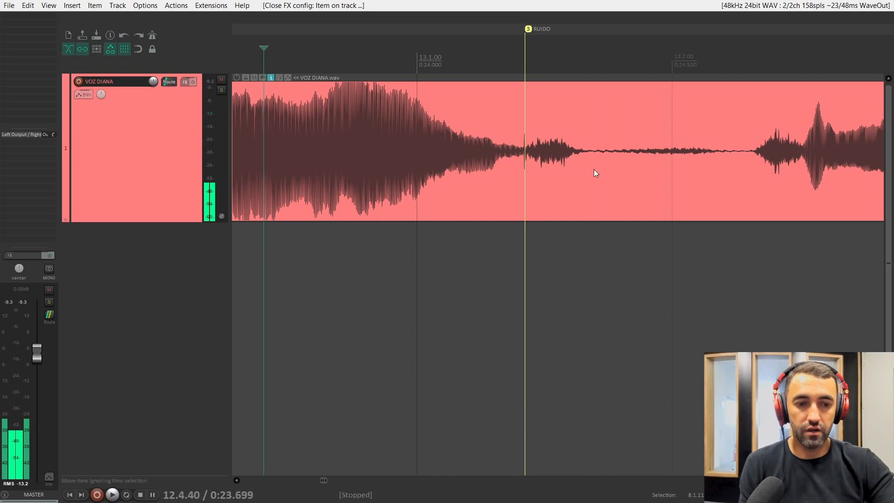
key(space)
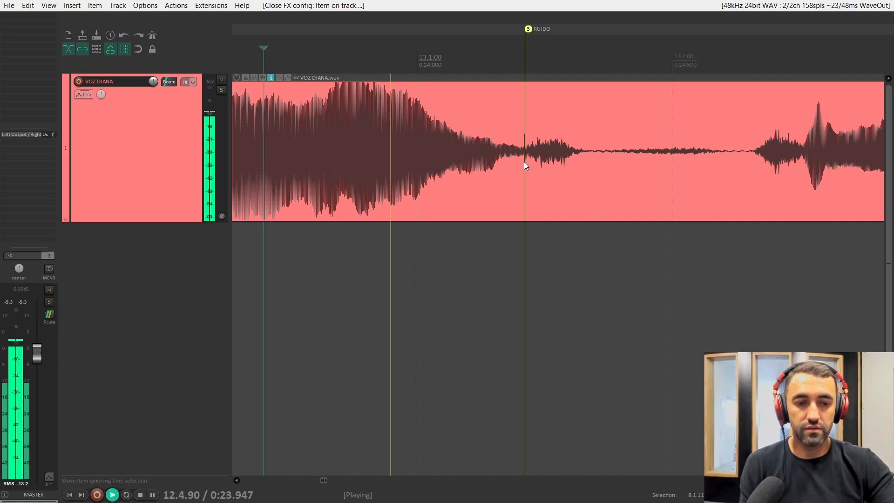
key(space)
Isolate the noise at marker 3 in its own item by splitting the vocal from 13.1.16 to 13.1.81
drag(458, 77, 623, 122)
click(558, 147)
key(shift+s)
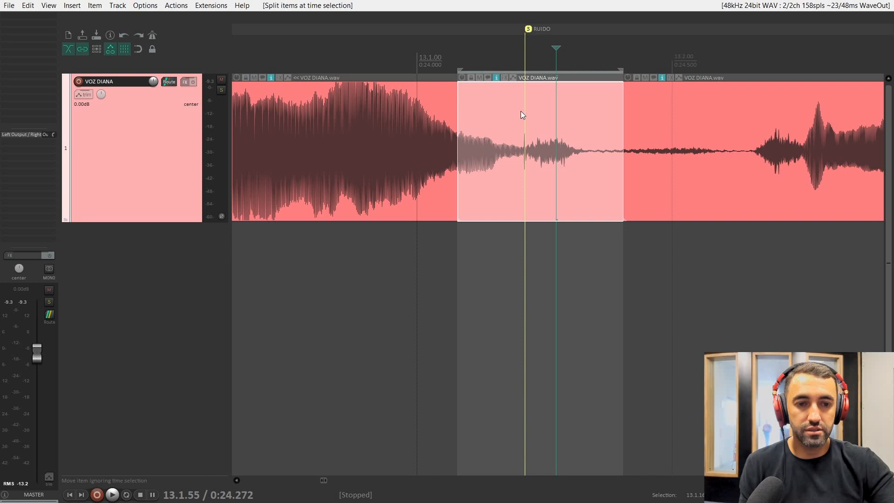
Add RX 10 De-click to the isolated noise item and set its Algorithm to Multi-band (random clicks)
click(504, 77)
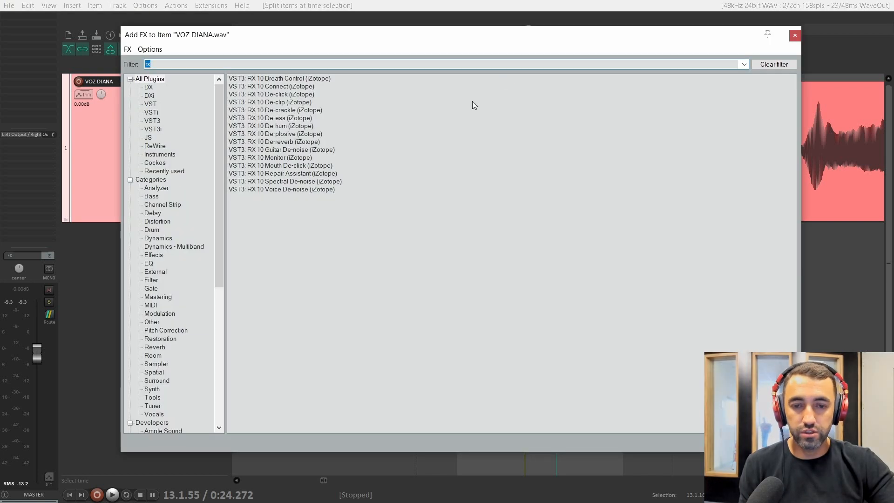
double_click(277, 93)
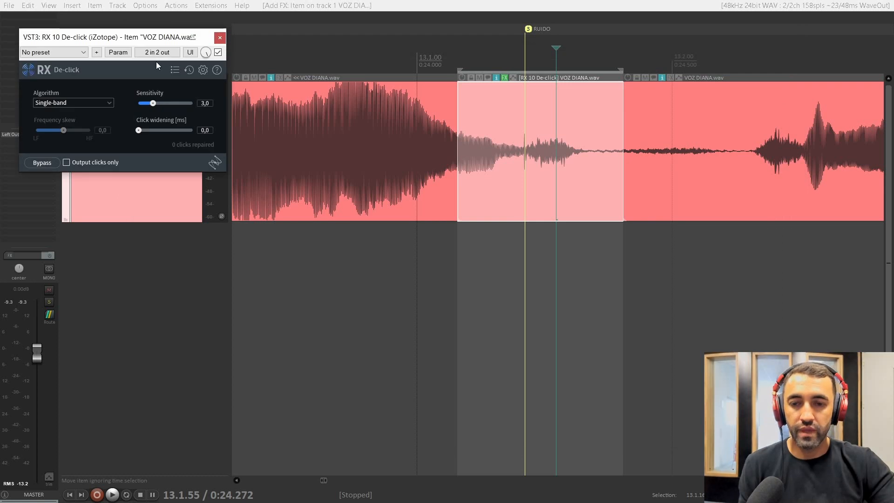
drag(136, 38, 302, 206)
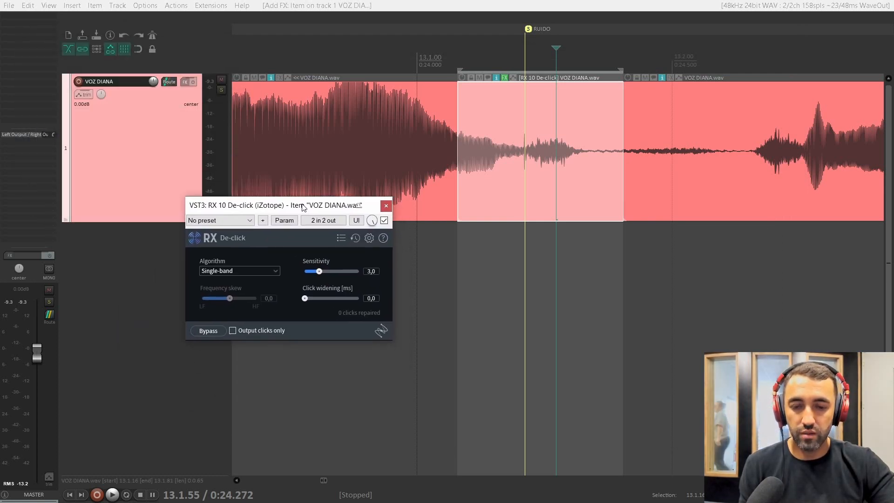
click(231, 269)
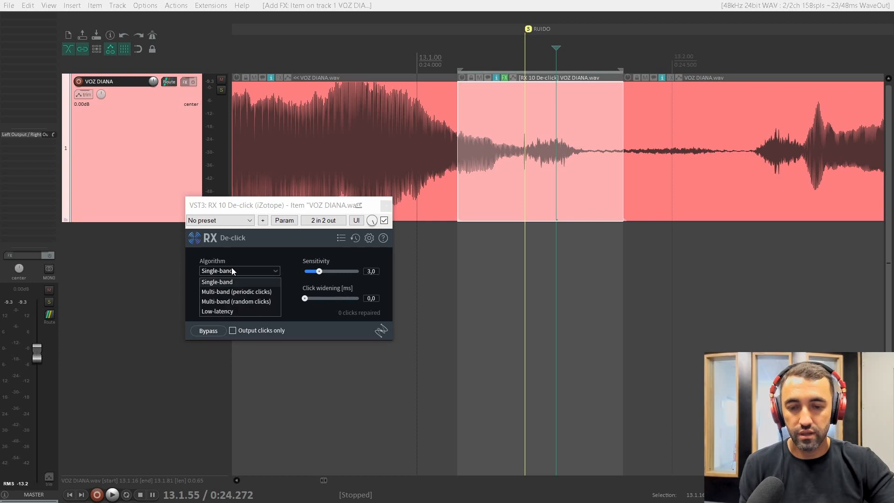
click(236, 302)
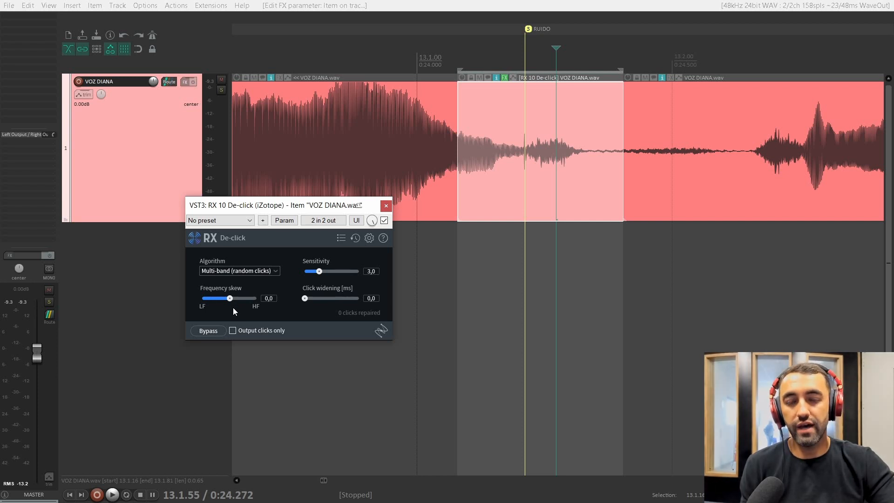
Try De-click's Frequency skew at 10.0 and -10.0, returning it to 0.0
drag(233, 307, 275, 320)
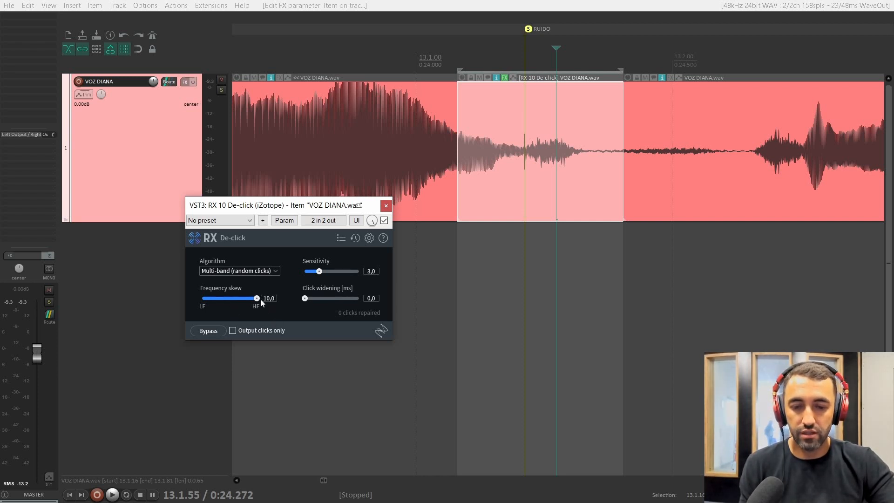
drag(258, 299, 203, 294)
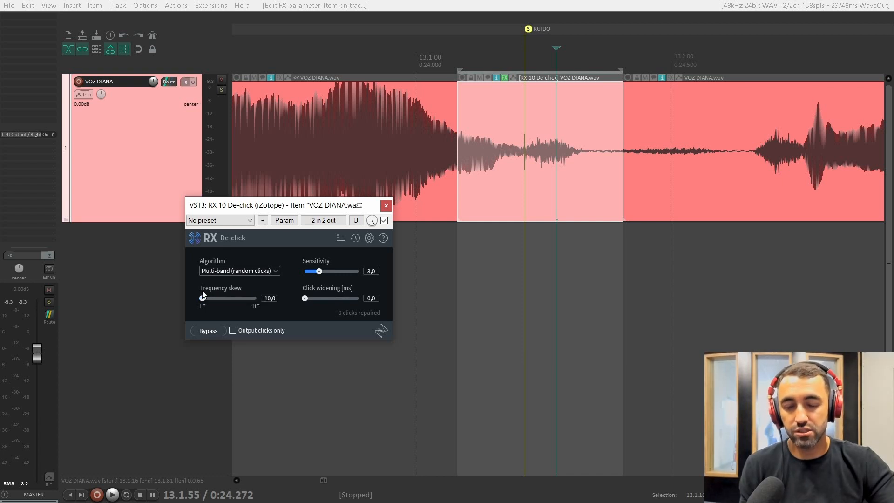
double_click(203, 299)
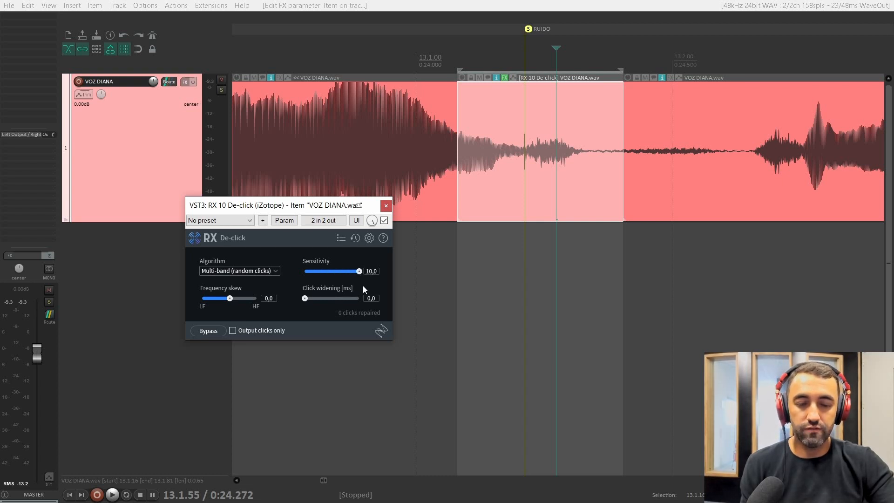
Set De-click's Sensitivity to 8.0 and enable Output clicks only
drag(359, 272, 332, 273)
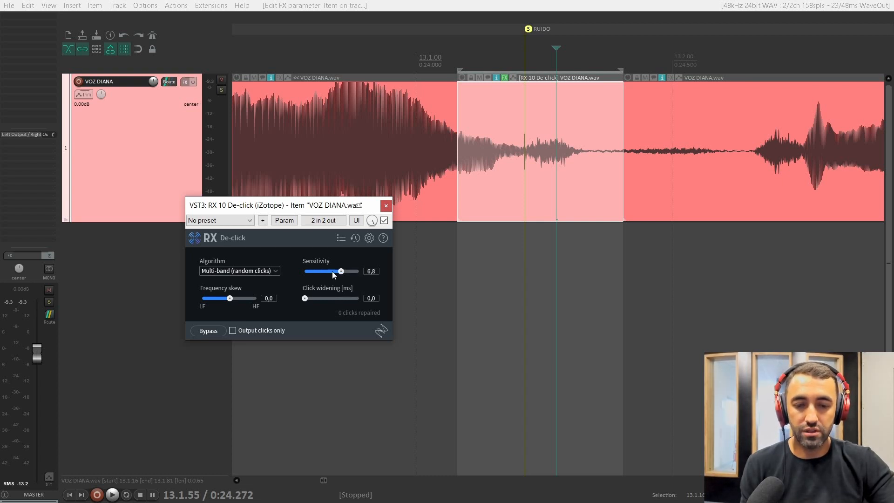
double_click(306, 271)
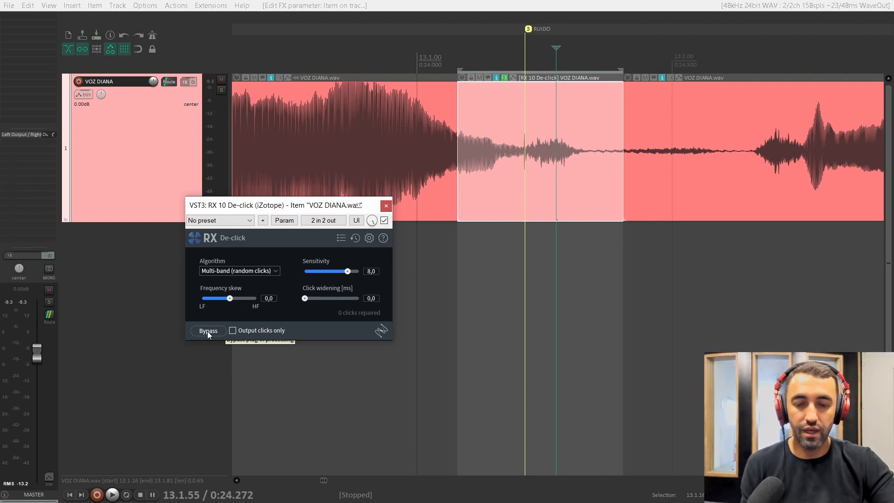
click(233, 332)
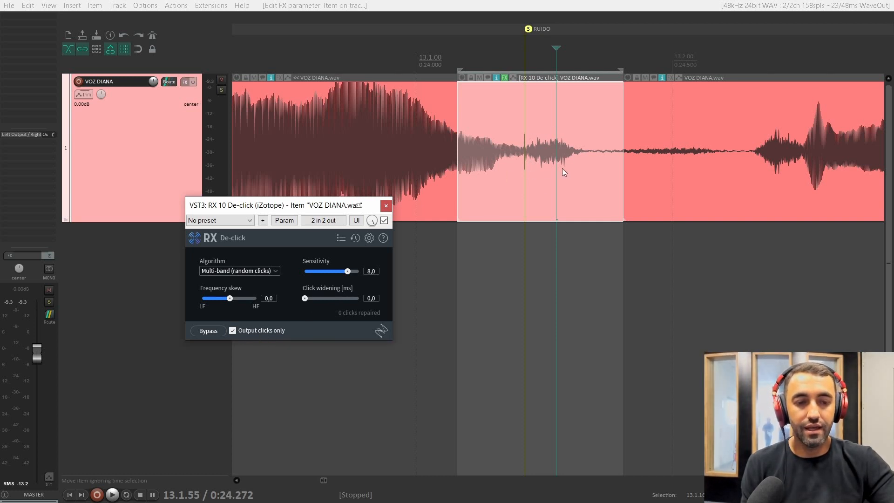
Extend the De-click item outward on both sides to span from about 0:23.2 to 0:25.3
scroll(529, 160, down, 3)
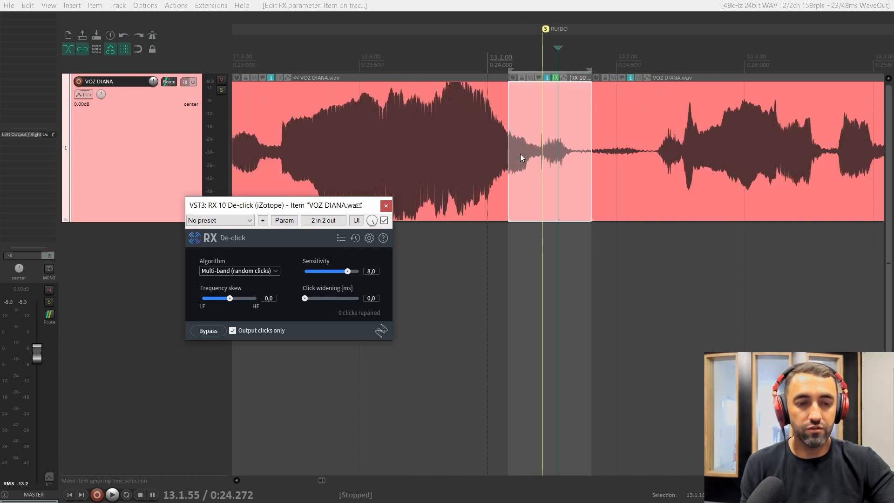
drag(509, 119, 275, 120)
drag(592, 148, 831, 150)
Play the vocal from 0:19.661 through the extended item to hear only the clicks De-click removes
scroll(586, 182, down, 2)
scroll(553, 152, down, 2)
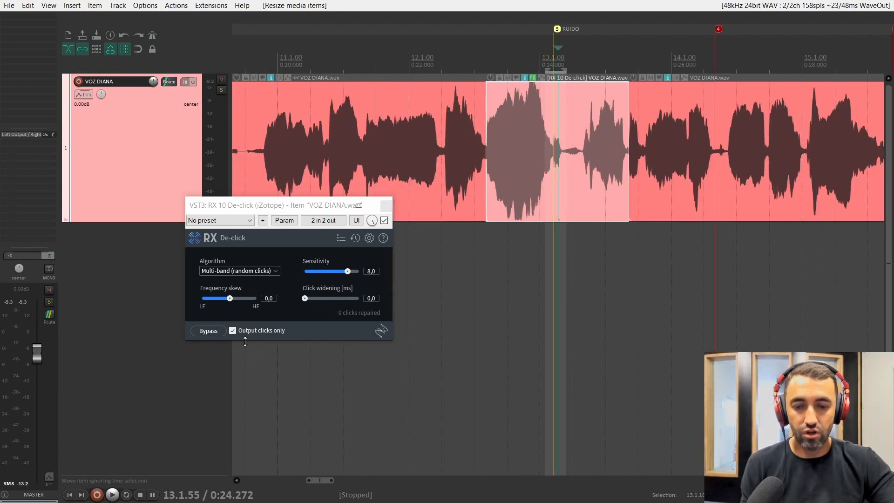
click(256, 52)
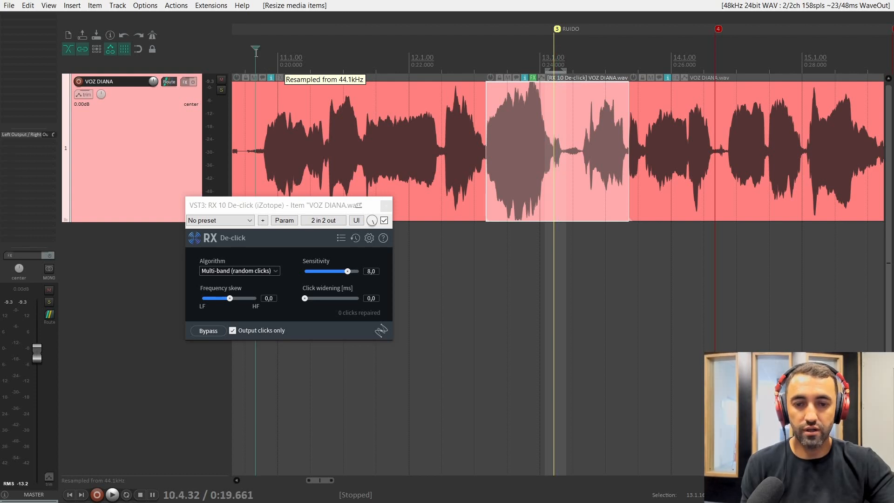
key(space)
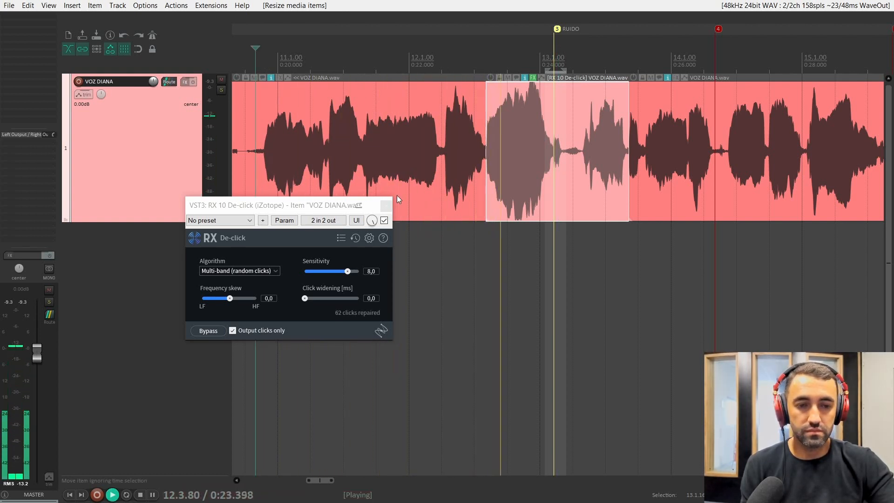
key(space)
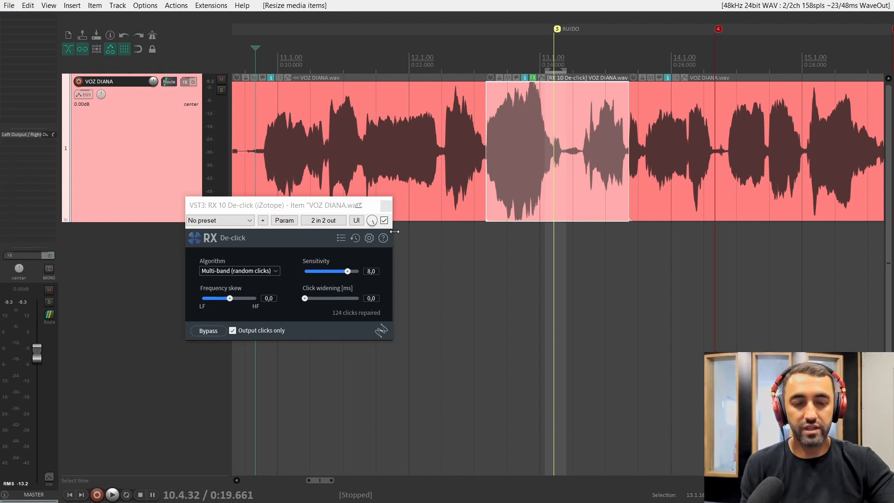
Lower De-click's Sensitivity to 5.5 and replay the vocal from 0:19.661 with only the clicks output
drag(348, 272, 333, 274)
key(space)
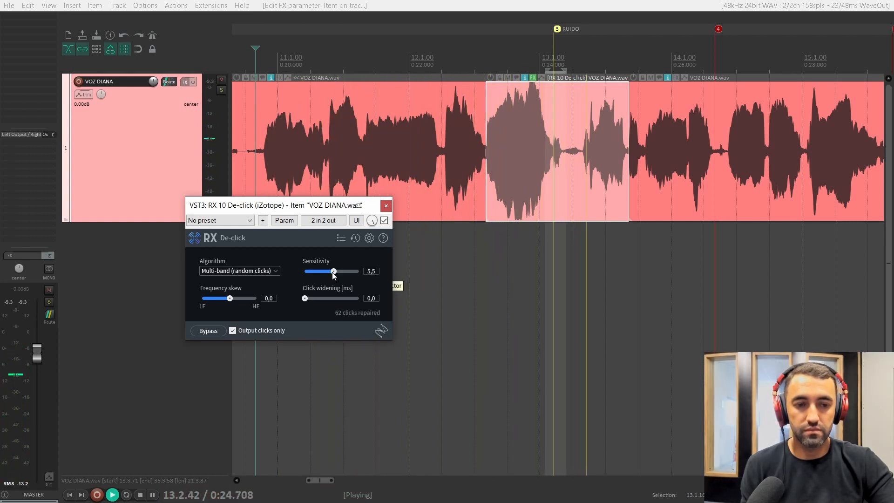
key(space)
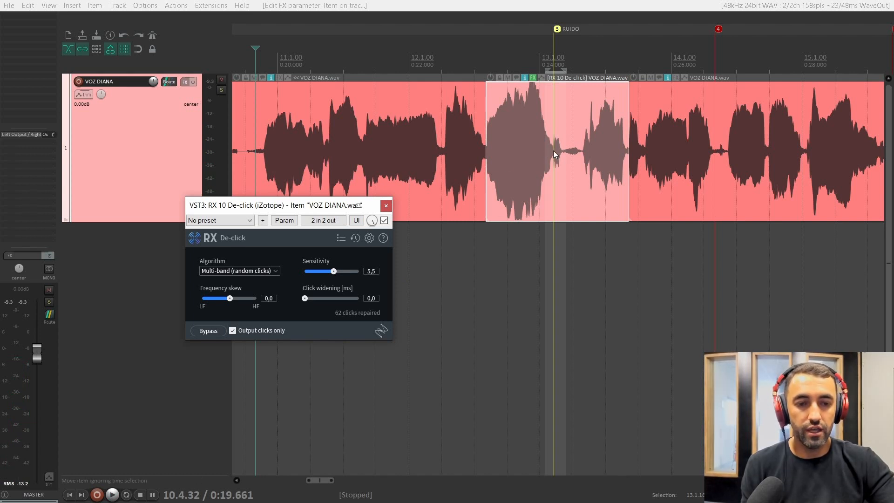
Trim the De-click item at marker 3 to about 0:24.2–0:24.5 and disable Output clicks only in its De-click effect
mouse_move(487, 145)
mouse_down()
mouse_move(470, 141)
mouse_move(484, 141)
mouse_up()
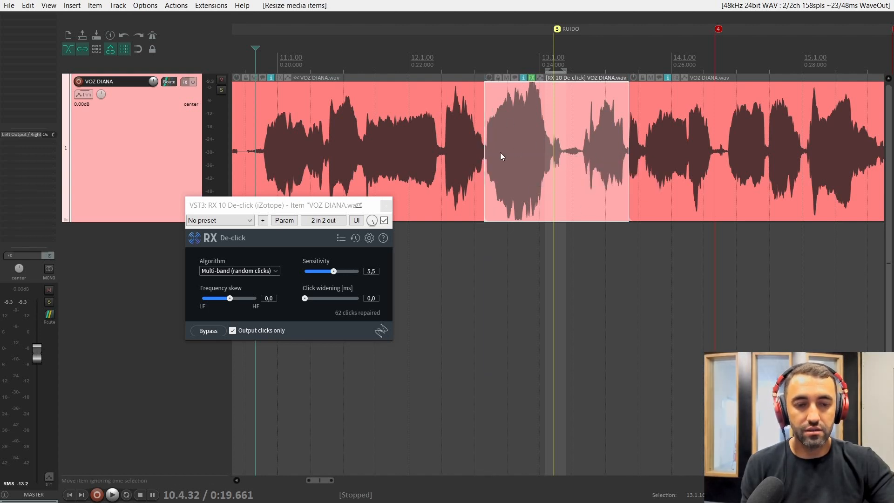
mouse_move(485, 144)
mouse_down()
mouse_move(447, 141)
mouse_move(523, 152)
mouse_move(553, 168)
mouse_up()
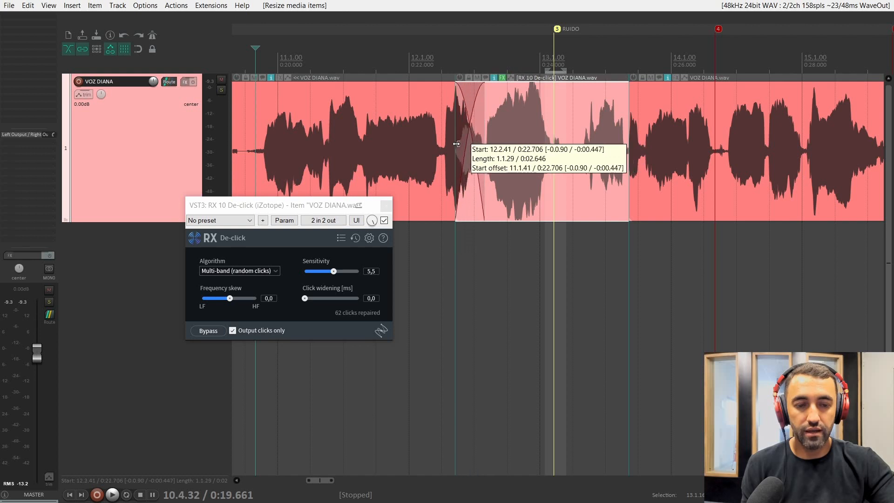
key(ctrl+z)
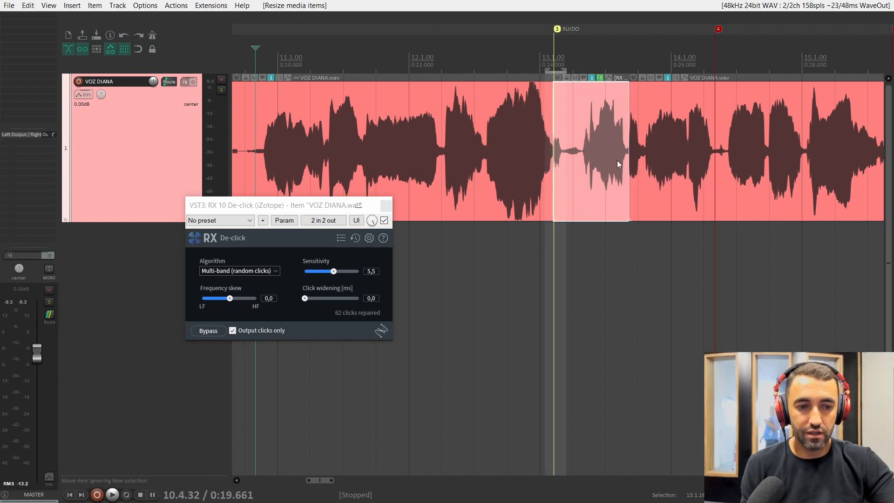
drag(628, 161, 570, 157)
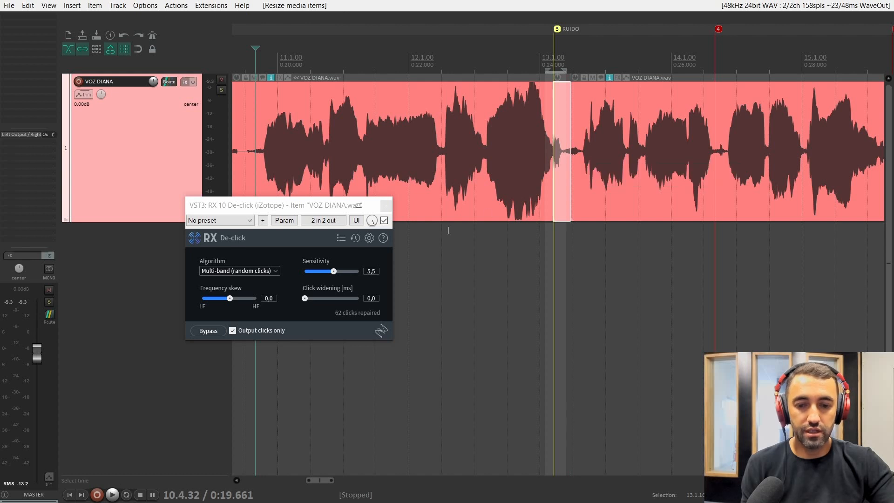
click(233, 330)
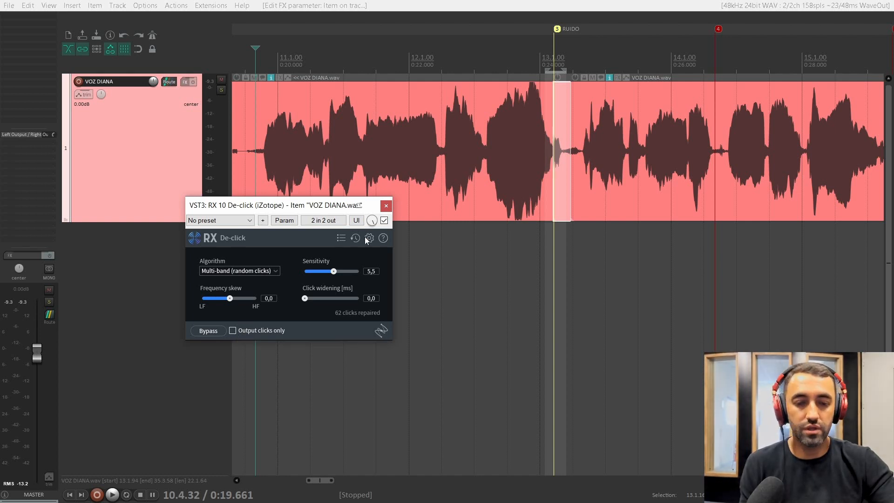
click(386, 205)
Play the vocal from 0:26.164 through marker 4 to locate the noise there
scroll(398, 238, down, 5)
scroll(397, 236, down, 3)
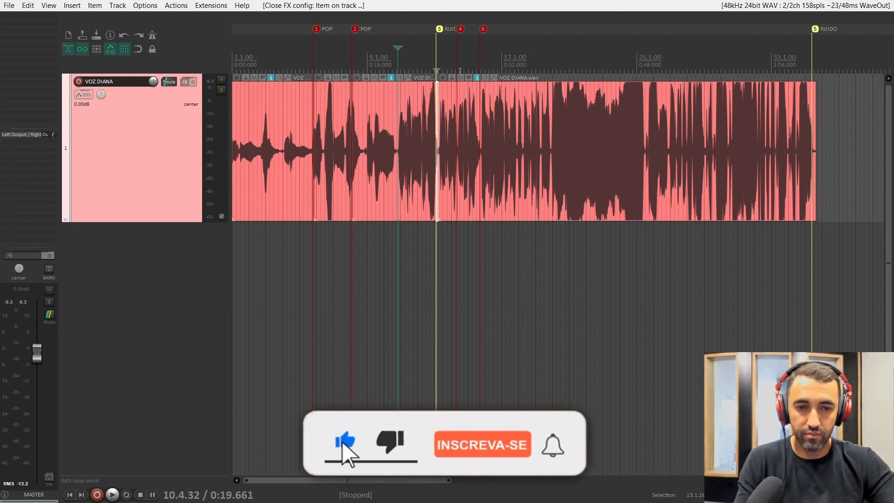
click(459, 63)
scroll(600, 198, up, 6)
scroll(600, 198, up, 4)
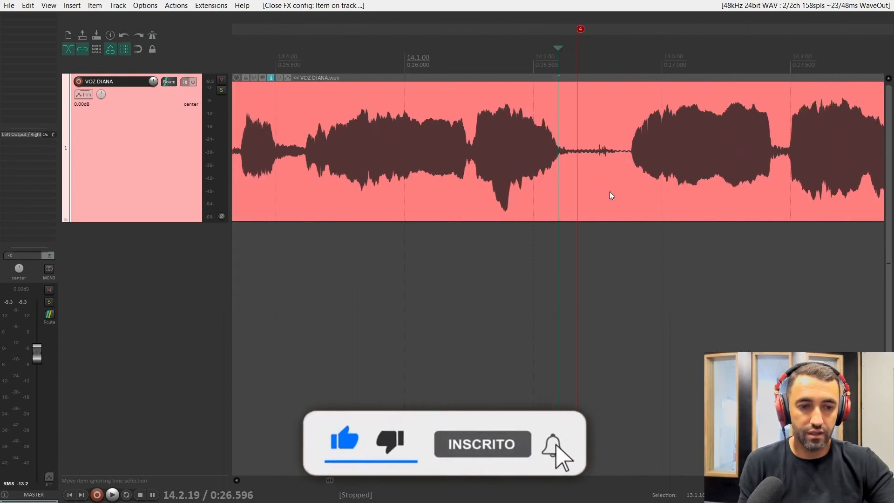
click(446, 66)
key(space)
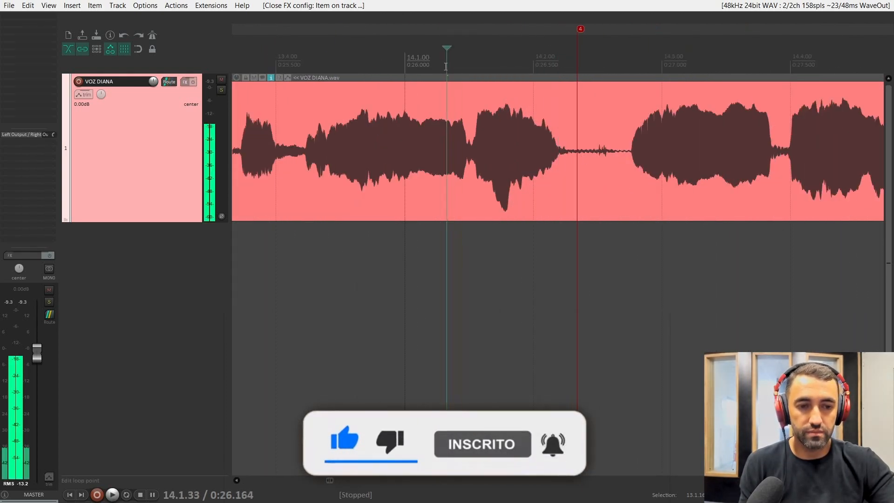
key(space)
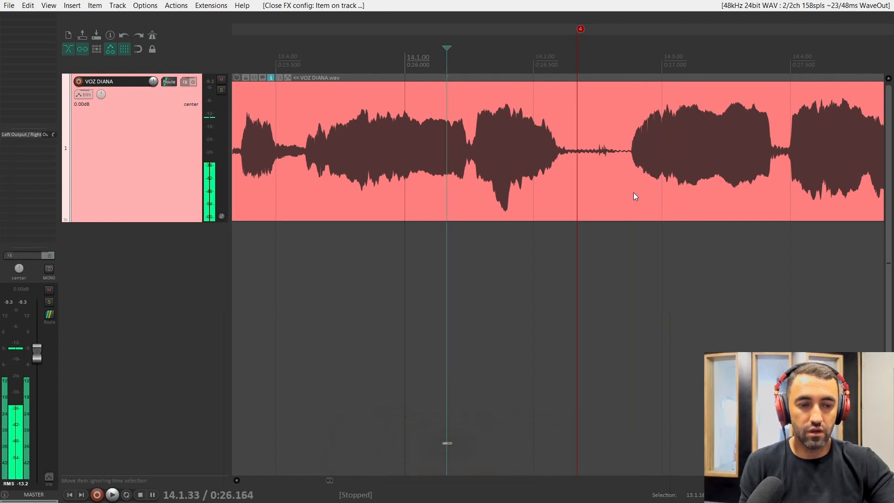
Split out the noise at marker 4, from about 0:26.65 to 0:26.88, as its own item and add RX 10 De-click to it
drag(573, 84, 631, 138)
click(602, 138)
key(s)
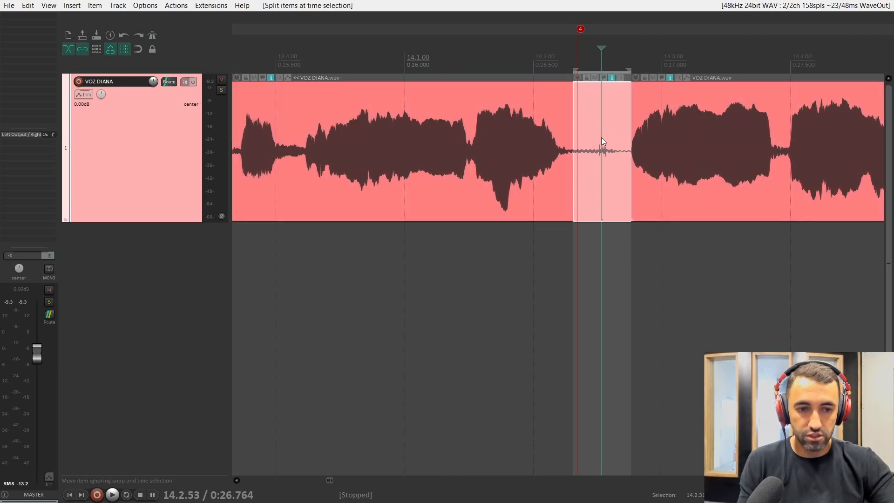
scroll(600, 100, up, 3)
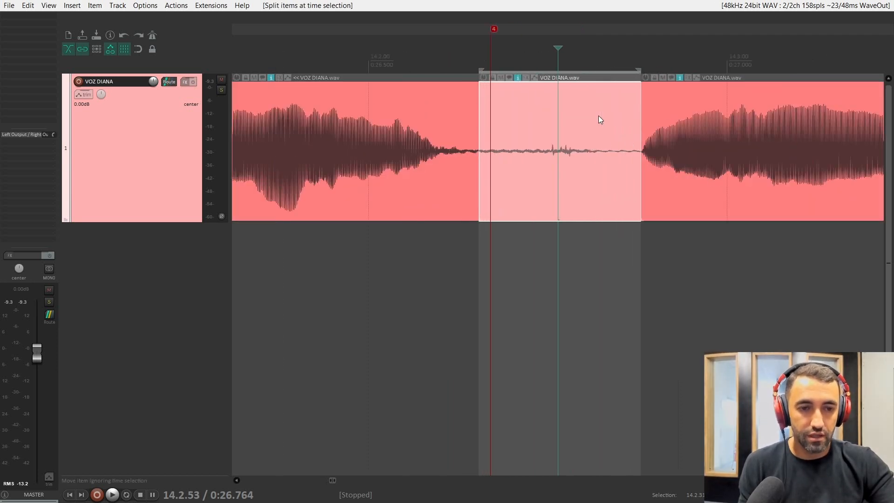
click(524, 77)
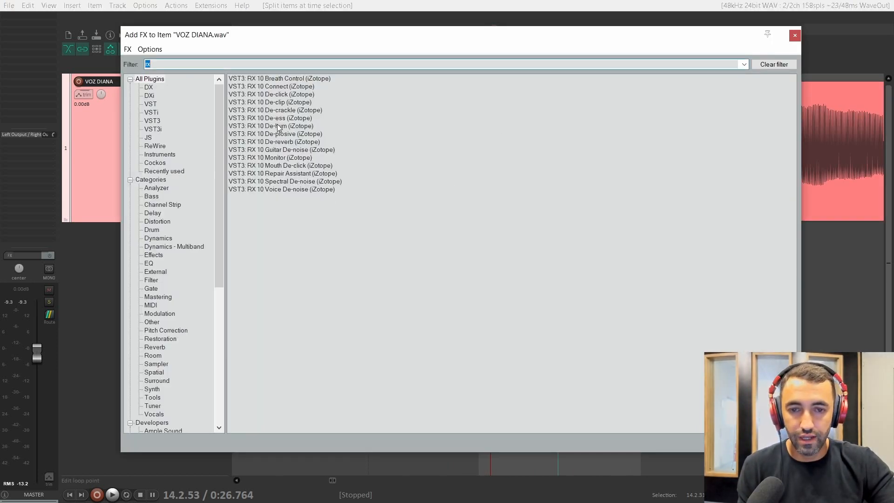
double_click(276, 94)
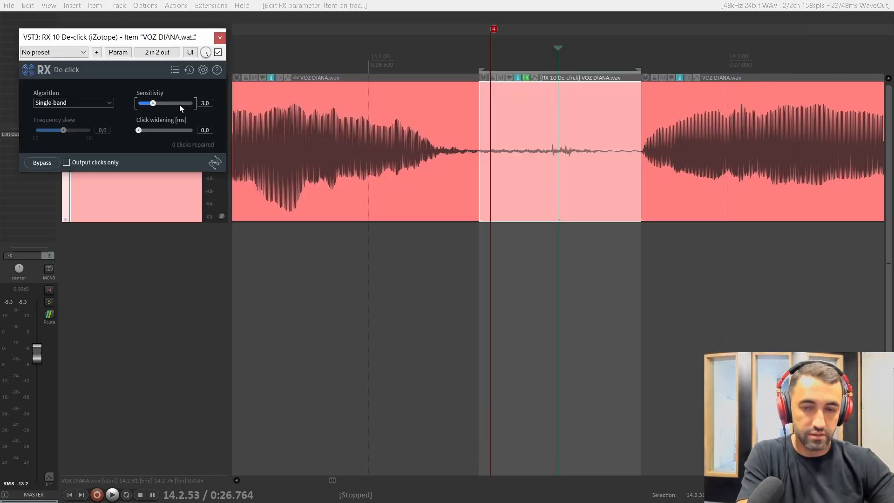
Set De-click's Sensitivity to 5.0 and its Algorithm to Multi-band (random clicks) for the item at marker 4
click(211, 103)
text(5)
key(Return)
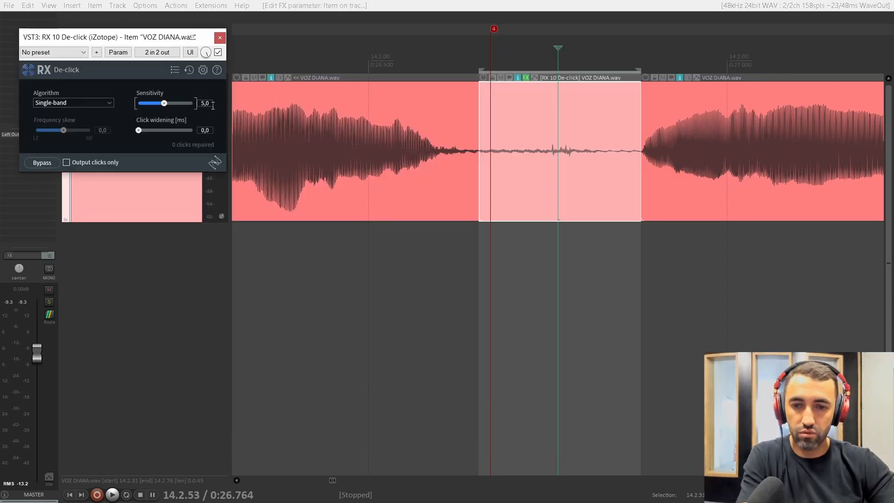
click(103, 103)
click(88, 133)
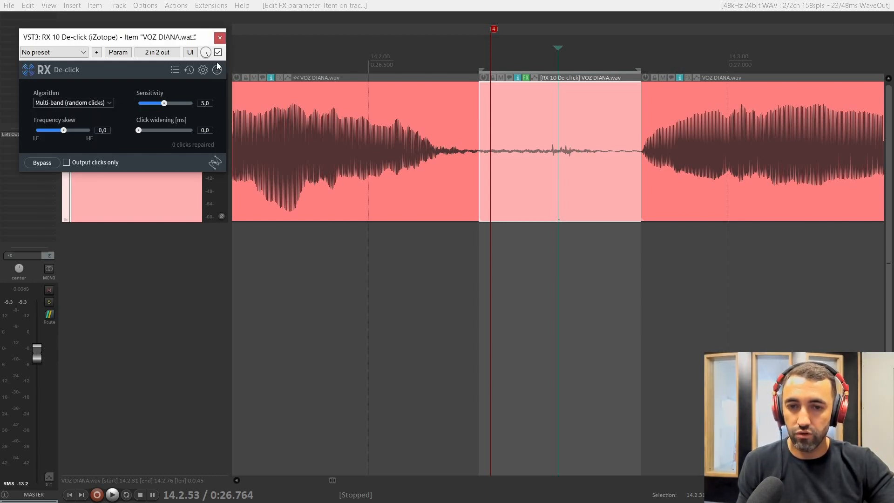
click(220, 37)
Play the vocal from 0:29.006 toward marker 6 to hear the noise there
scroll(408, 165, down, 5)
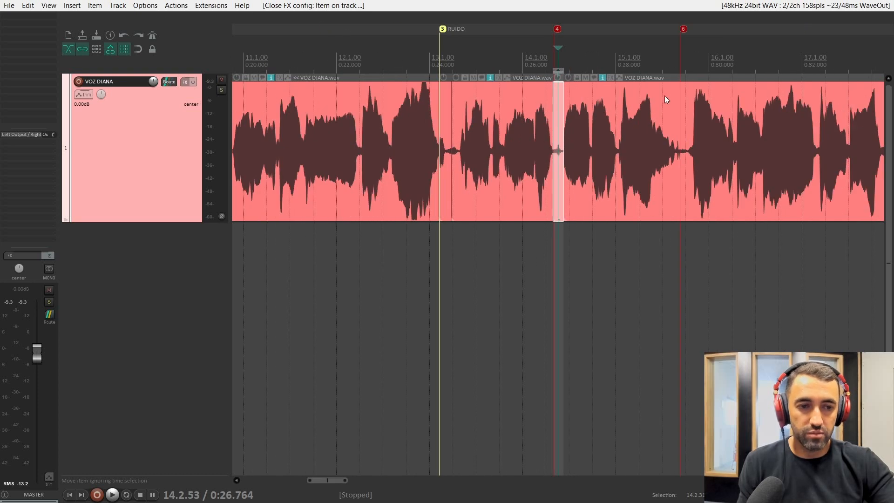
click(679, 96)
scroll(686, 104, up, 6)
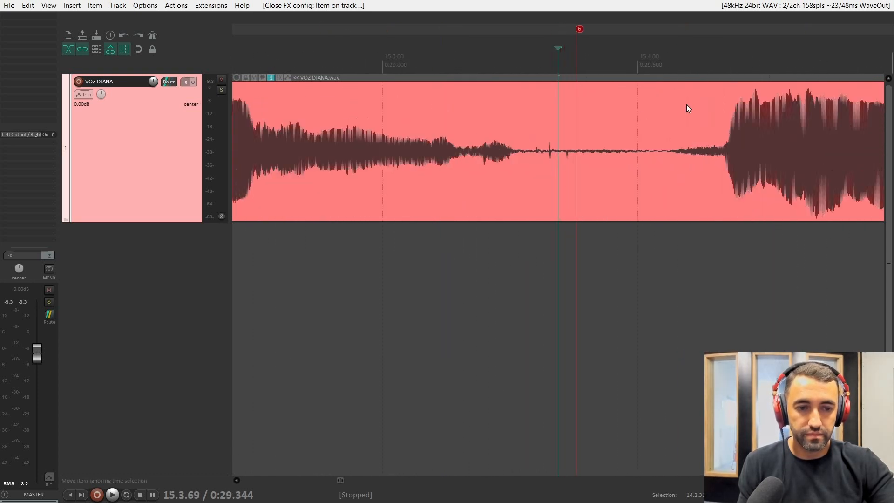
click(386, 64)
key(space)
key(space)
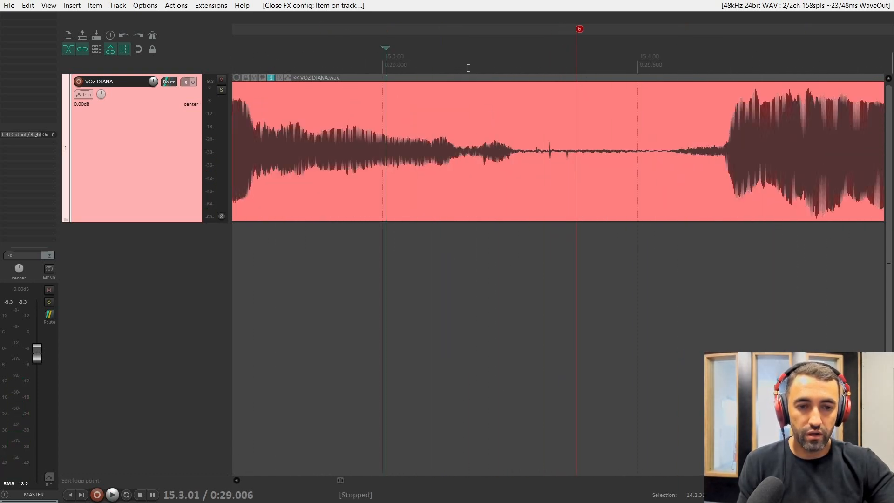
Split out the noise around marker 6, from about 0:29.17 to 0:29.53, as its own item and add RX 10 De-click to it
drag(468, 68, 654, 95)
click(563, 144)
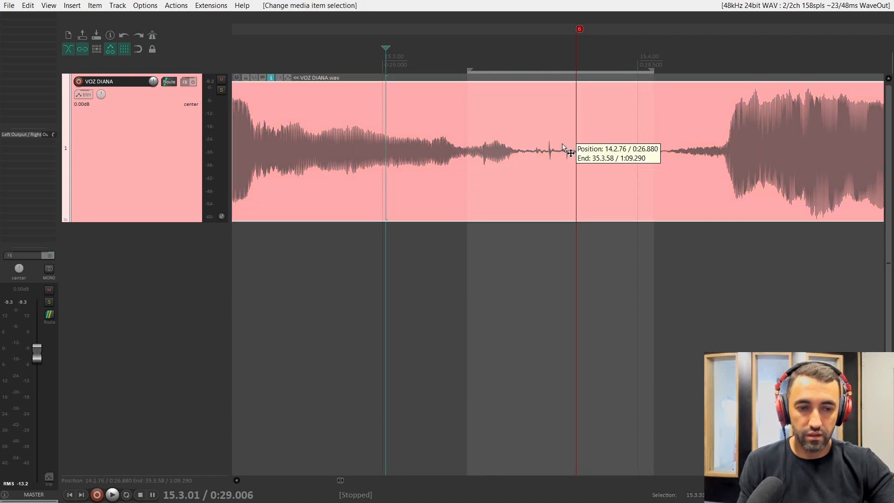
key(shift+s)
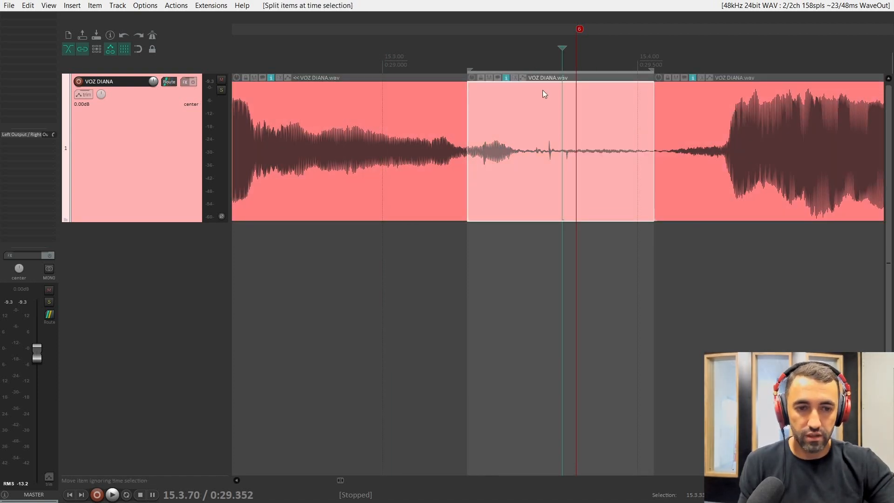
click(518, 77)
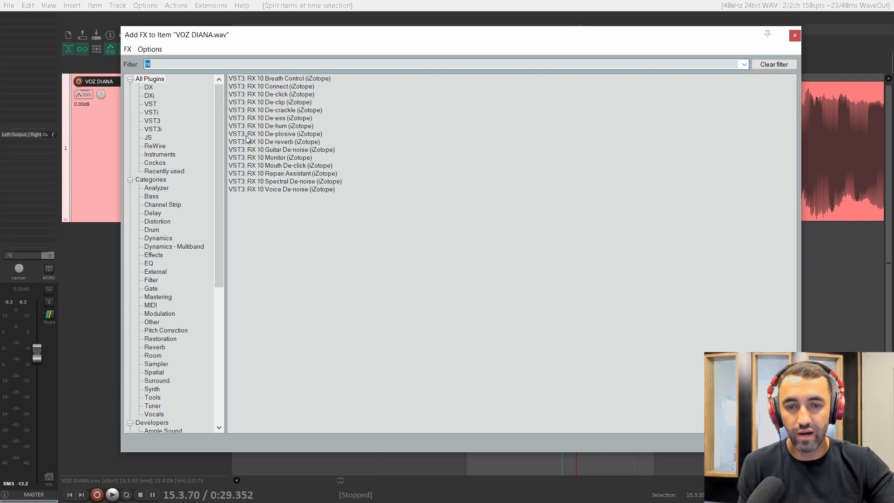
double_click(270, 95)
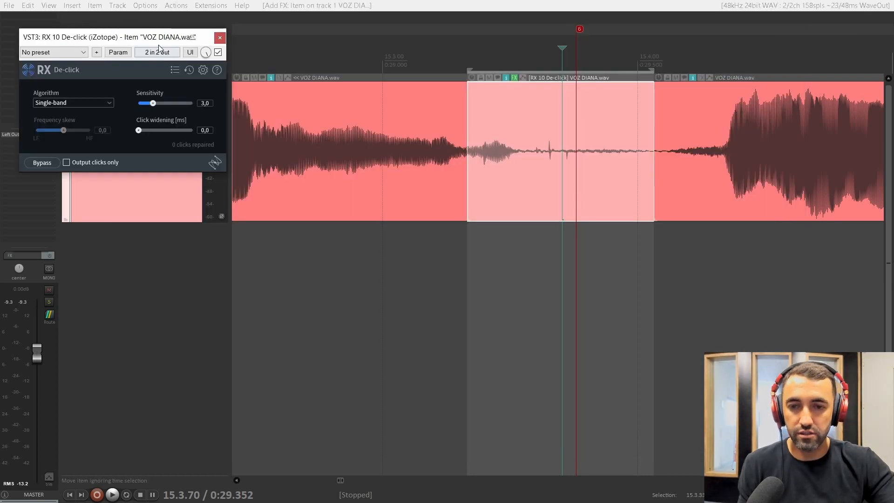
Set De-click on the item at marker 6 to Sensitivity 5.0 with the Multi-band (random clicks) algorithm
drag(160, 52, 300, 183)
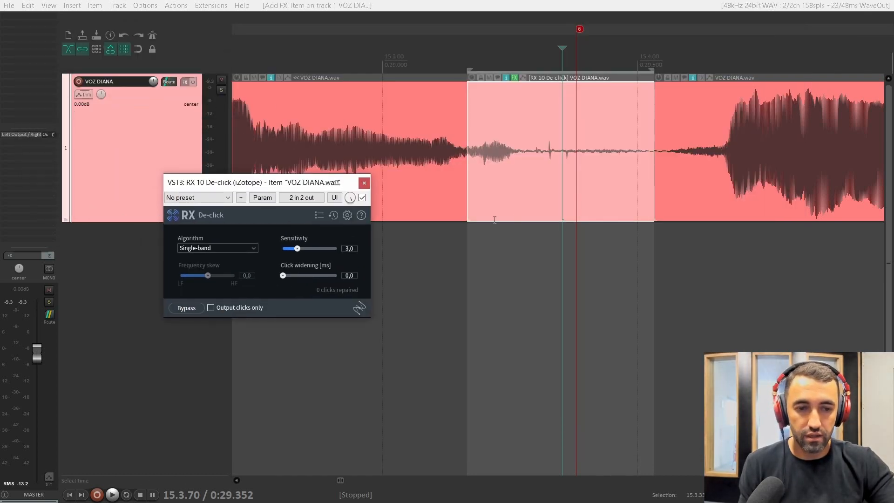
click(349, 248)
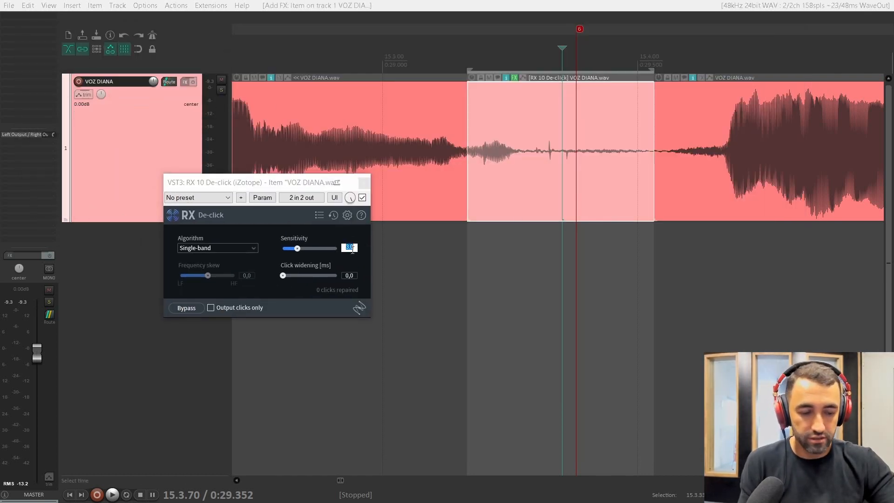
text(5)
key(Return)
click(226, 248)
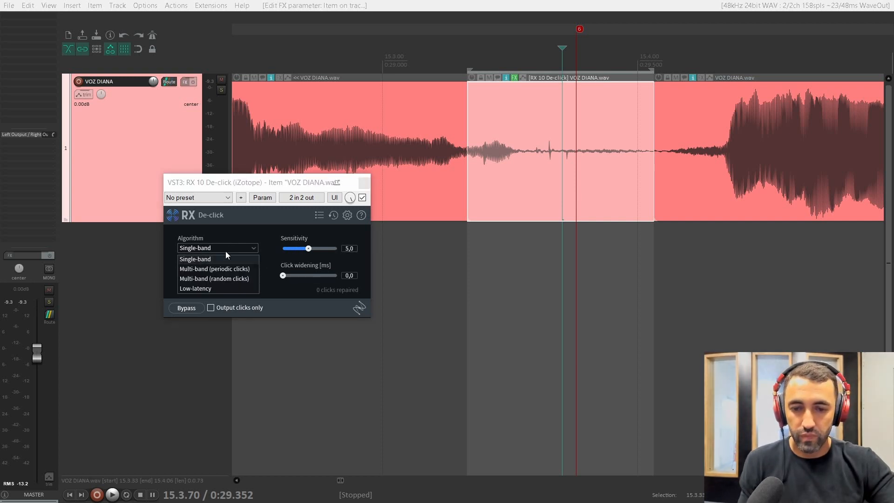
click(214, 280)
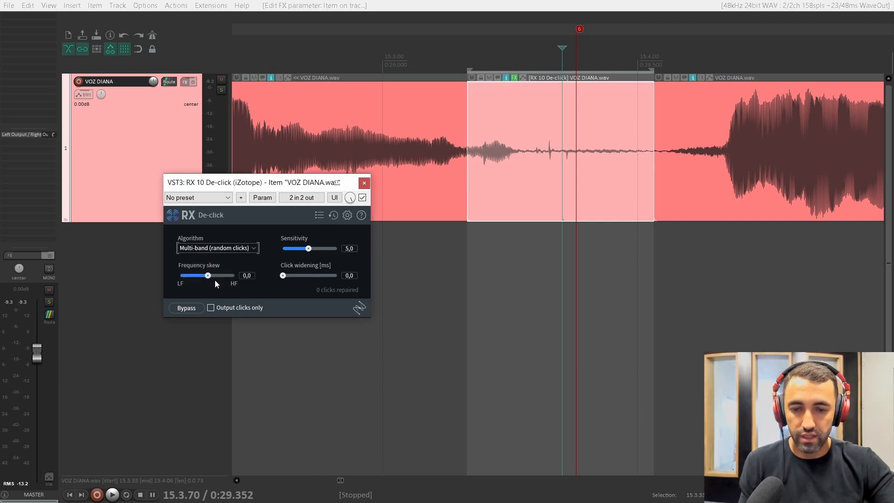
click(364, 182)
Split out the RUIDO noise at marker 5, from 1:08.609 to 1:08.964, as its own item and add RX 10 De-click to it
scroll(409, 245, down, 5)
scroll(409, 244, down, 3)
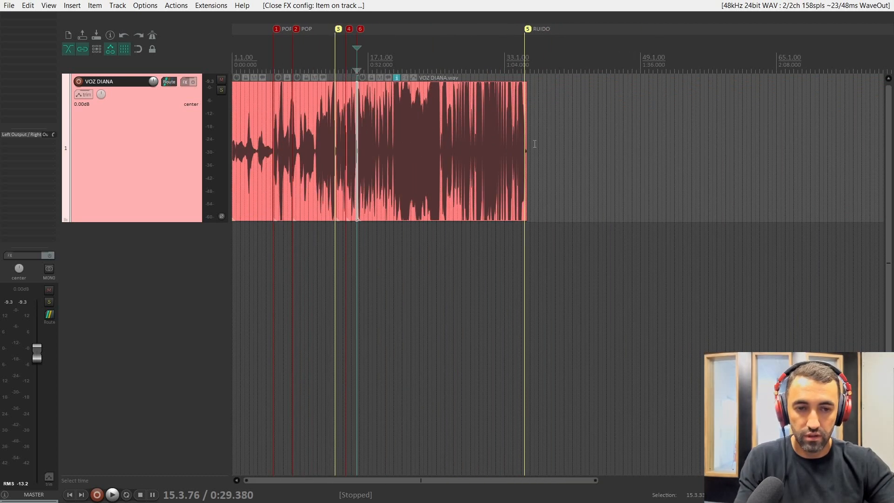
click(525, 120)
scroll(538, 149, up, 15)
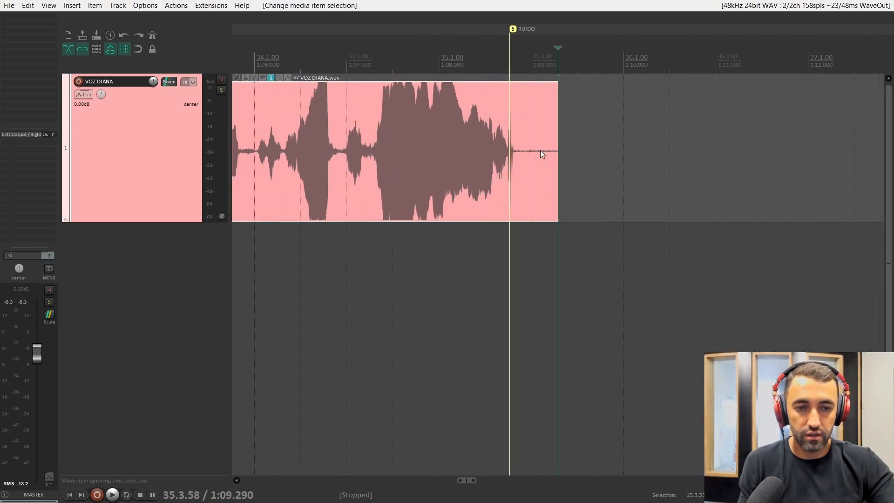
drag(311, 100, 440, 140)
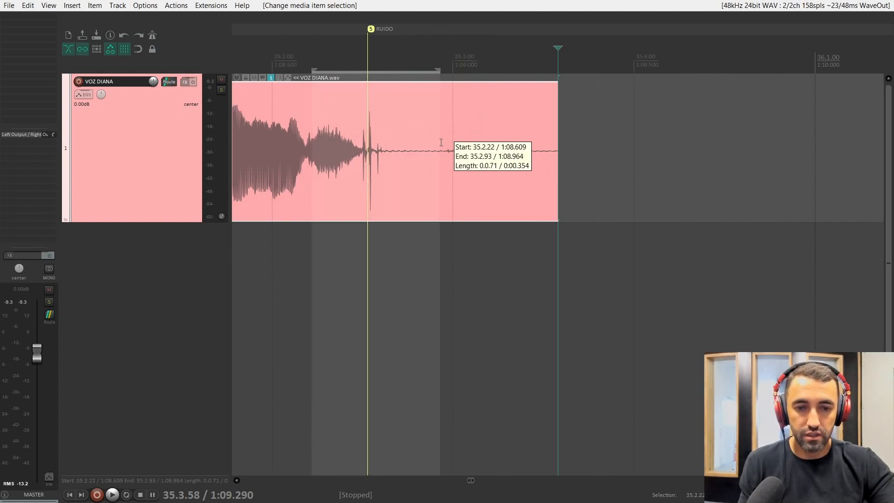
click(359, 166)
key(shift+s)
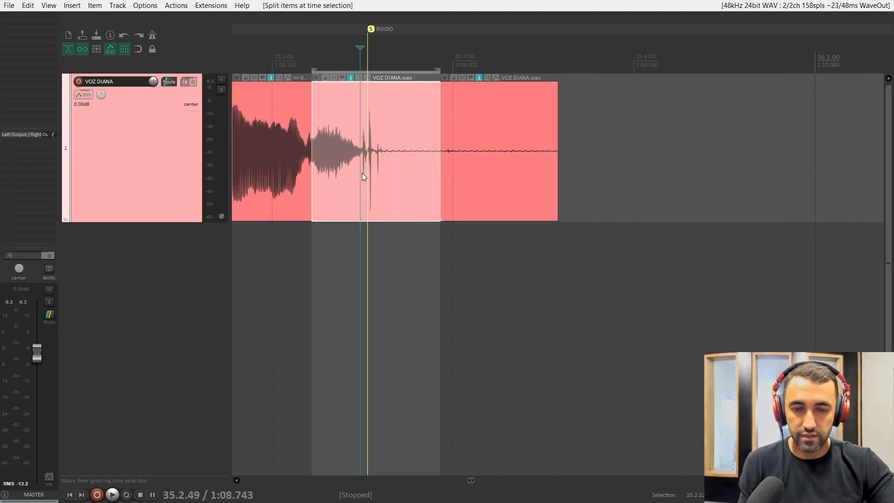
click(356, 77)
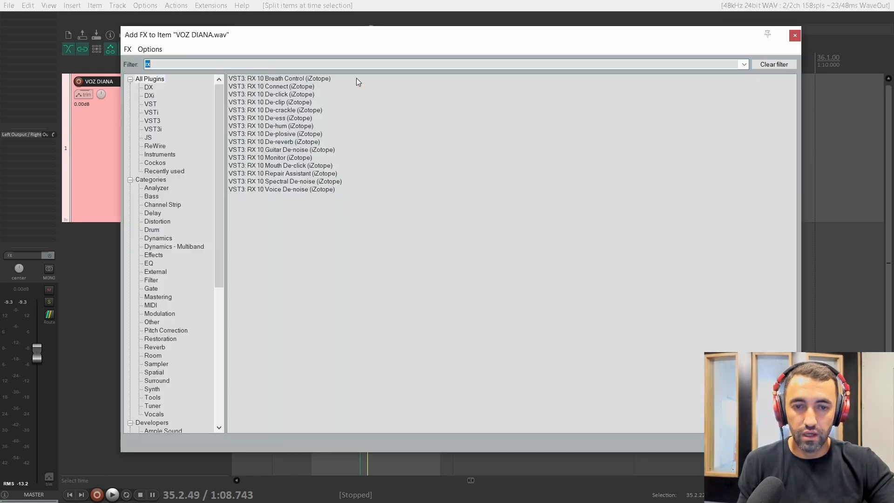
double_click(276, 95)
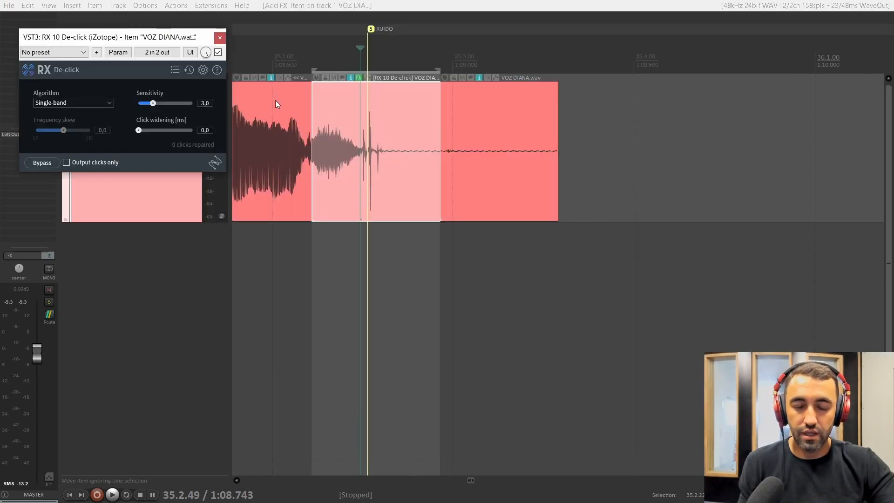
Set De-click on the item at marker 5 to Sensitivity 9.0 with the Multi-band (random clicks) algorithm
click(204, 103)
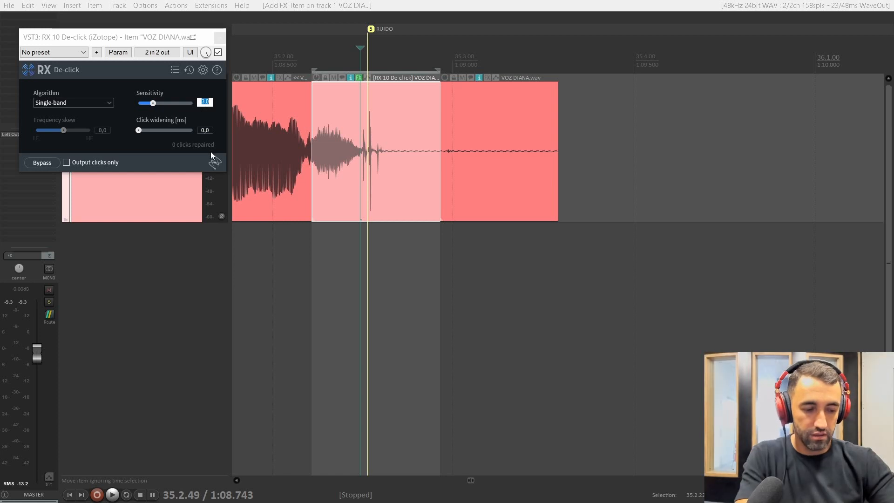
text(7)
key(Return)
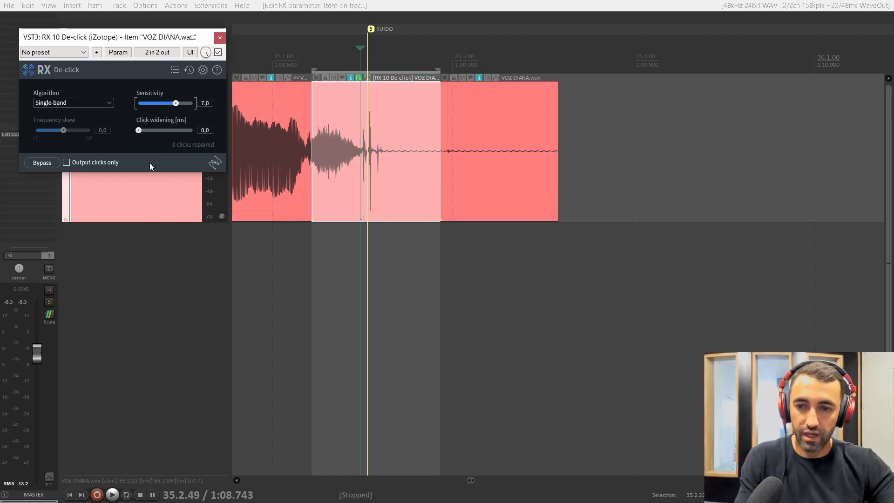
click(80, 103)
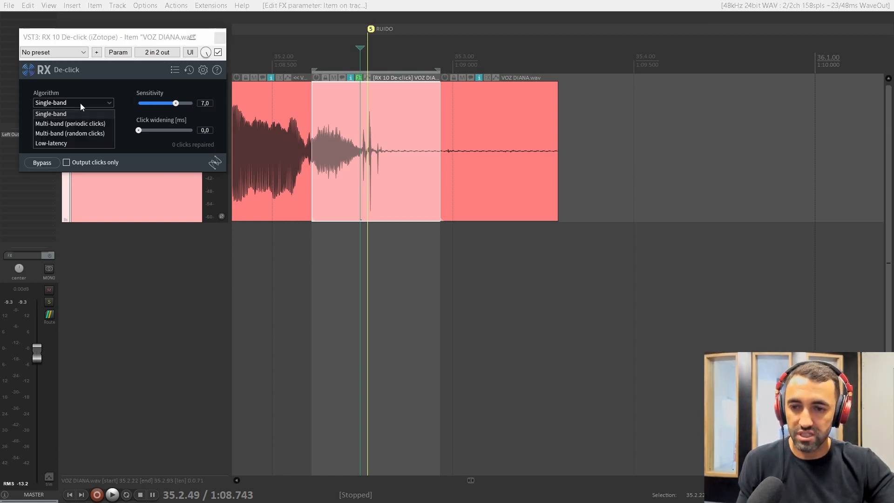
click(72, 134)
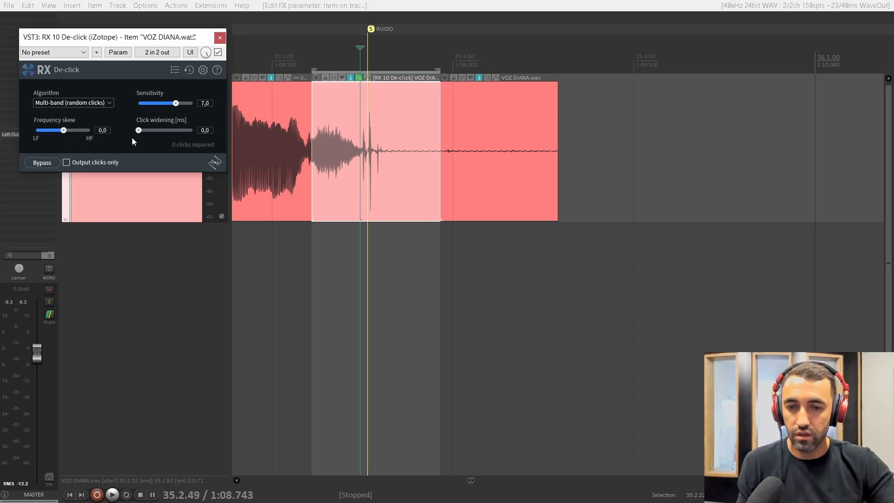
double_click(205, 103)
text(9)
key(Return)
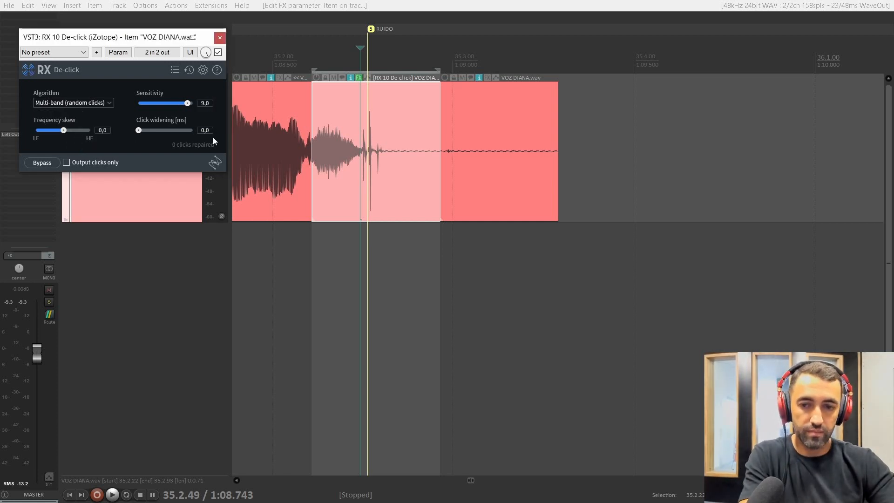
click(220, 37)
Add the CLA-2A Mono (Waves) compressor to the VOZ DIANA track and place its window below the waveform
scroll(465, 167, down, 5)
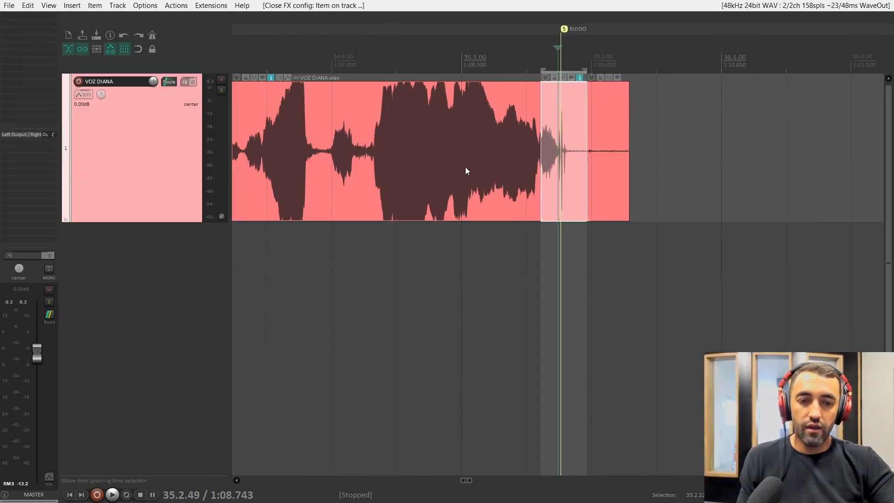
scroll(489, 173, down, 5)
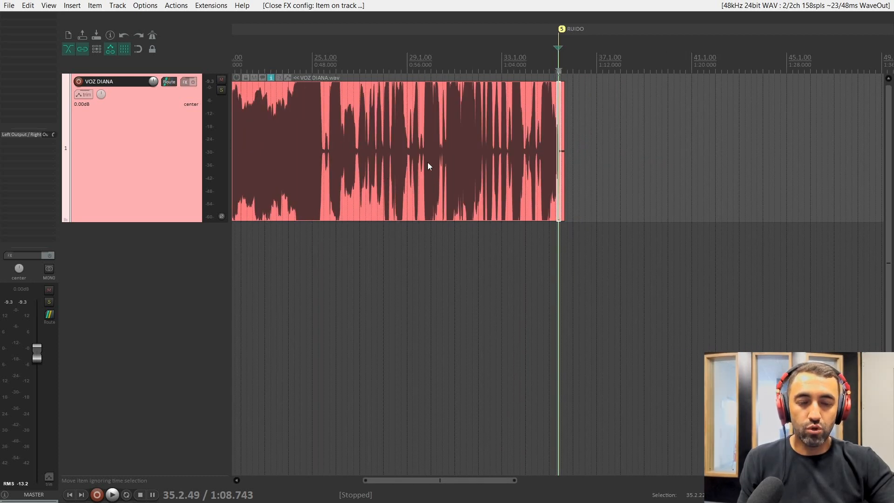
scroll(428, 163, down, 3)
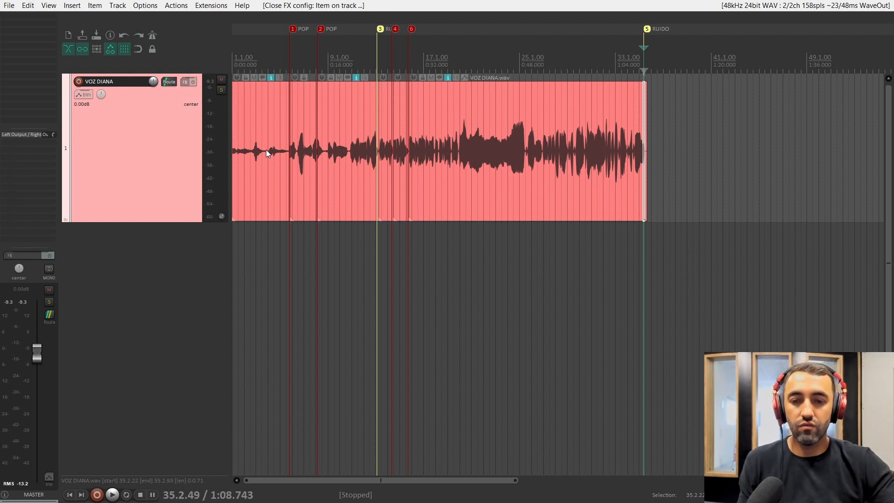
click(185, 82)
text(cla)
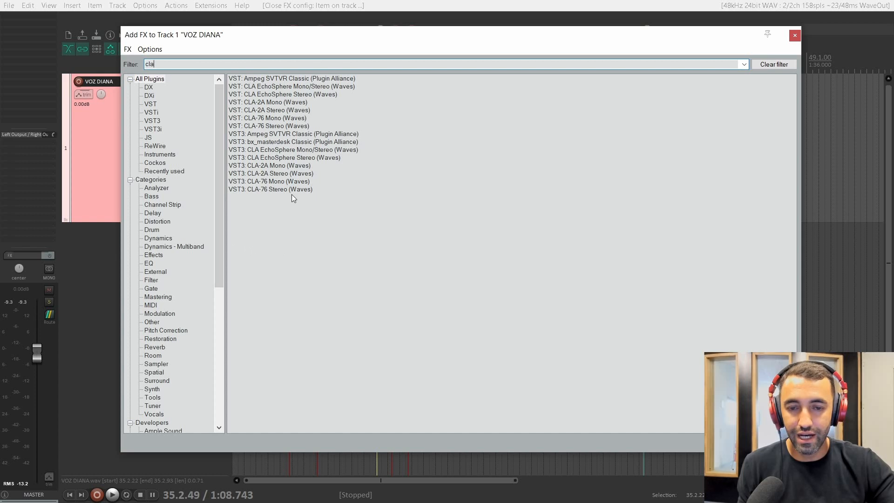
double_click(270, 167)
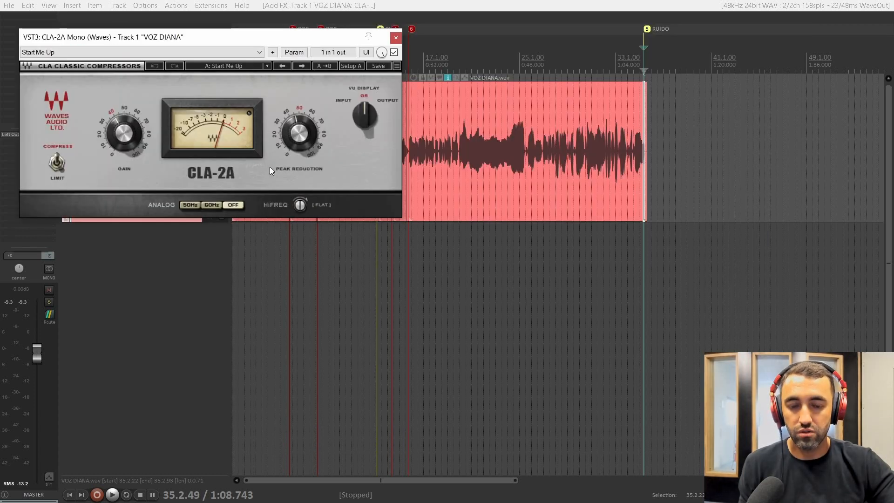
drag(294, 42, 381, 285)
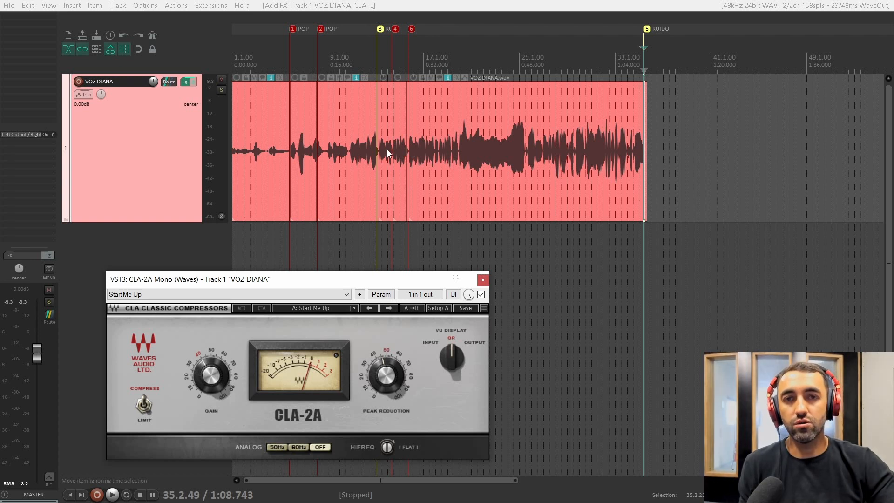
drag(330, 279, 345, 257)
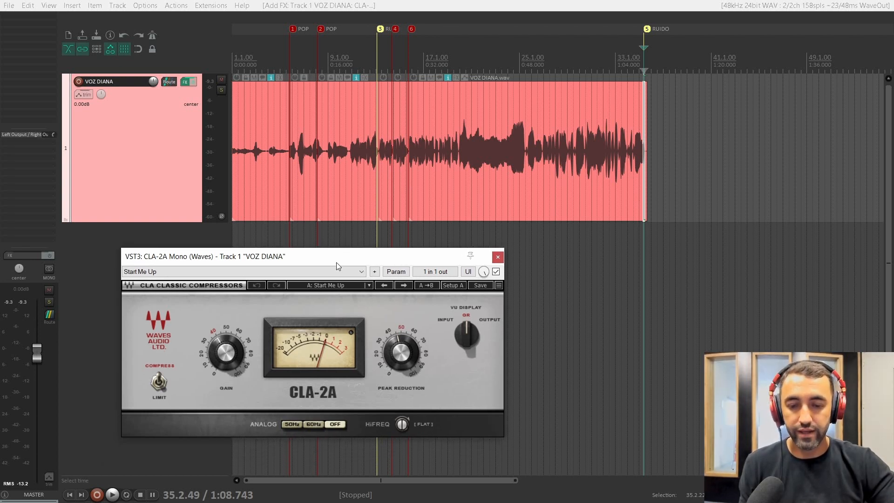
Load the Vox preset in the CLA-2A and set its Analog option to Off, keeping the VU display on GR
click(218, 271)
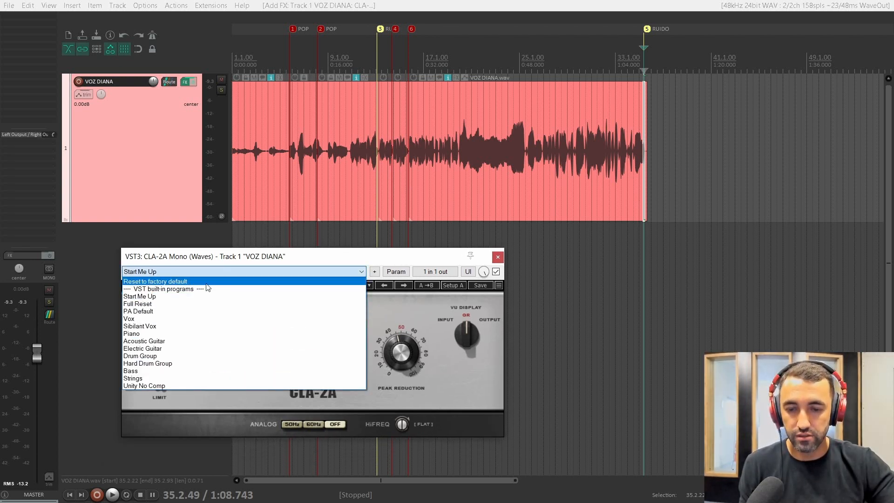
click(160, 319)
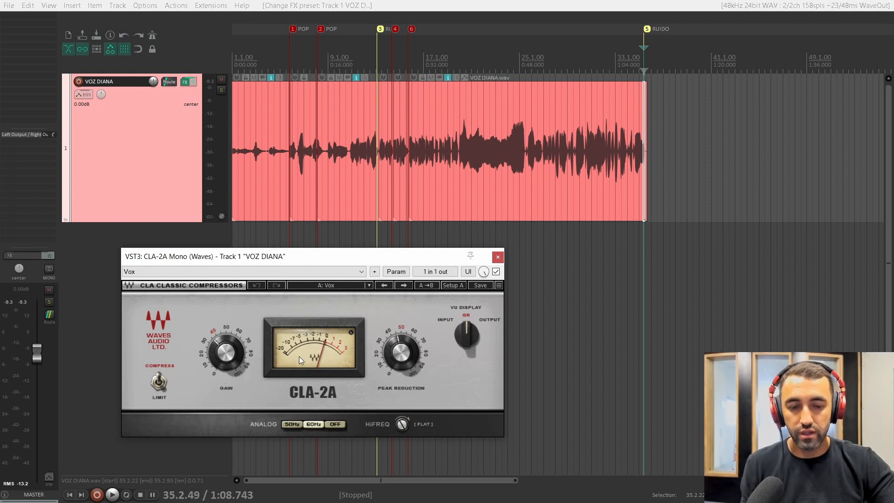
click(472, 331)
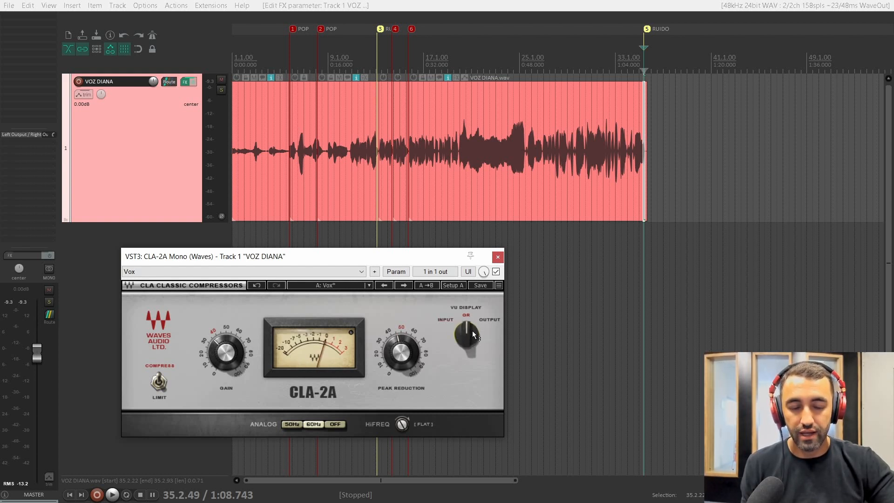
click(474, 334)
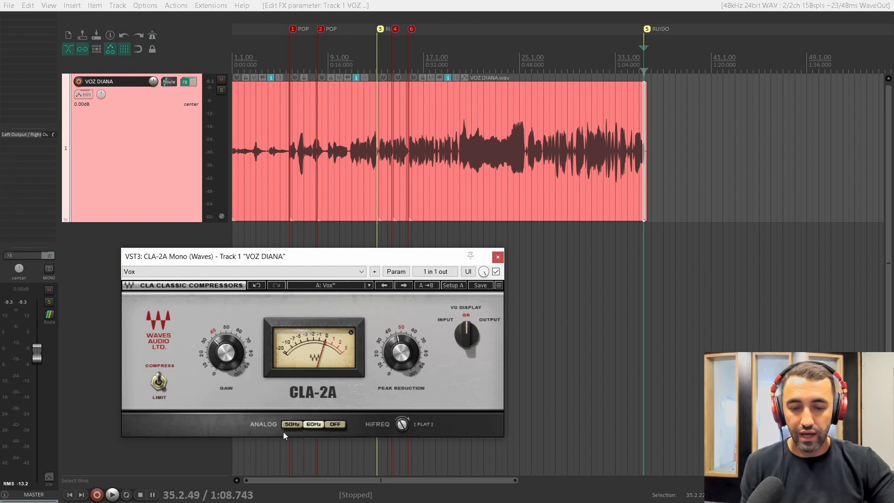
click(317, 424)
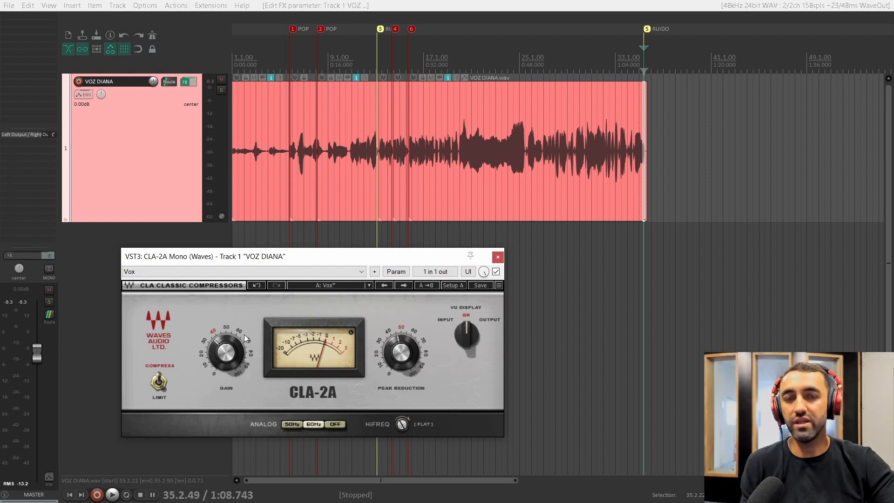
click(334, 423)
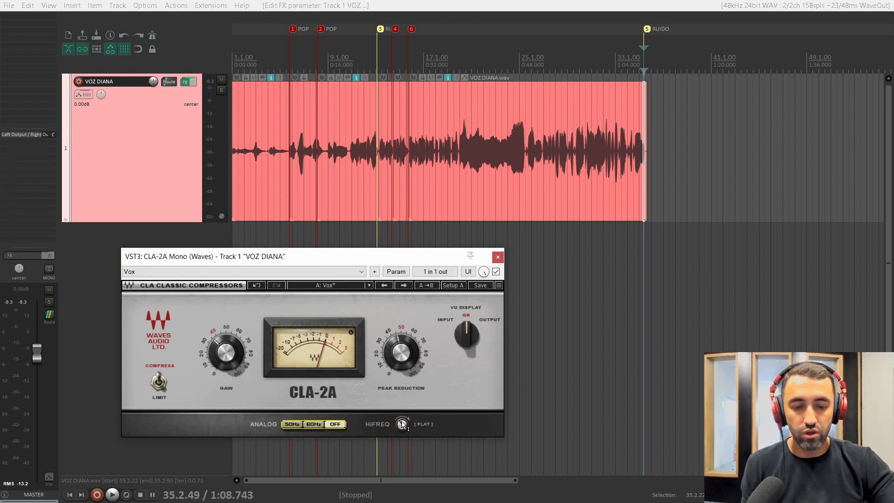
Try the CLA-2A's HiFreq control at about 51.8 instead of its flat setting
mouse_move(403, 423)
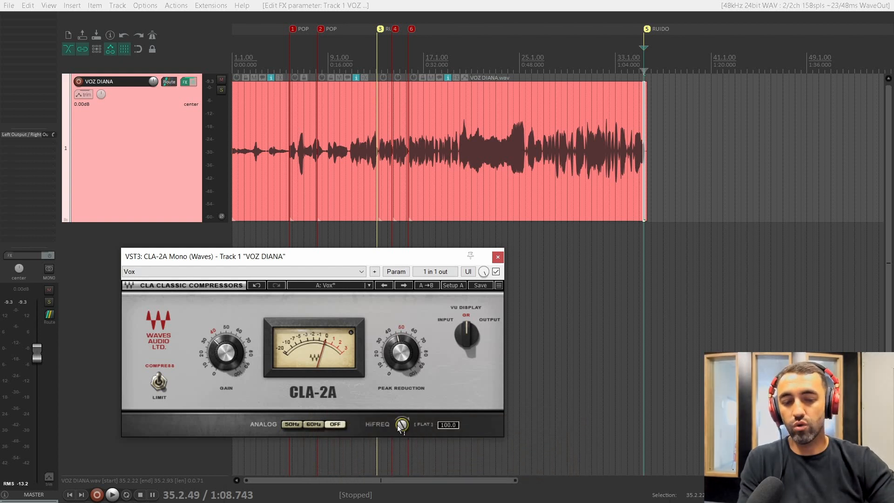
mouse_move(397, 426)
mouse_down()
mouse_move(398, 447)
mouse_move(405, 420)
mouse_move(403, 427)
mouse_up()
scroll(401, 424, up, 6)
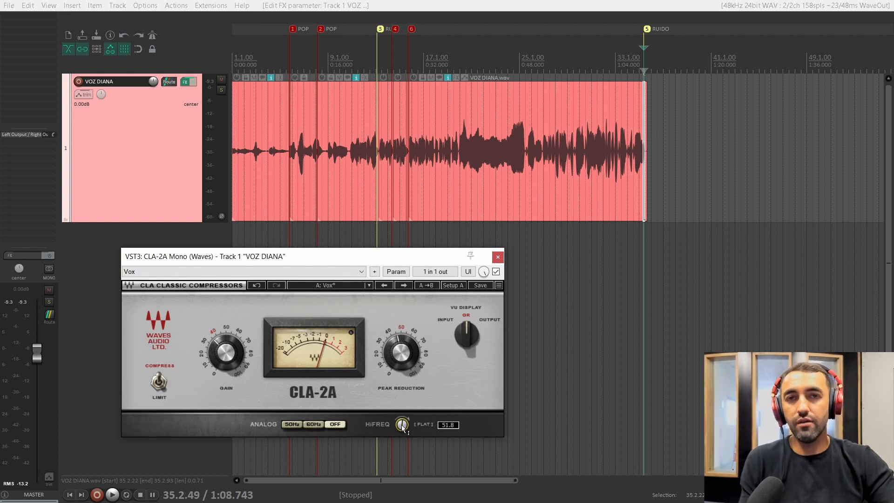
scroll(402, 425, down, 9)
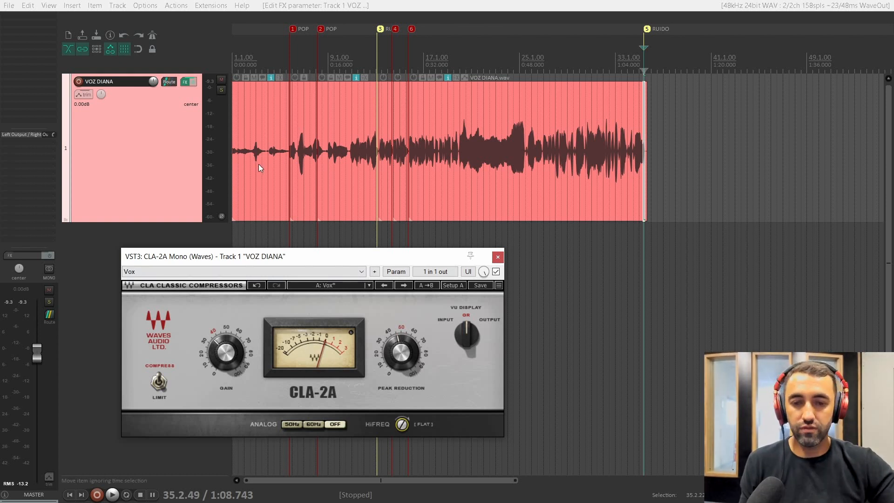
Play the vocal from the start while raising the CLA-2A's Peak Reduction to about 50
click(164, 125)
key(Home)
key(space)
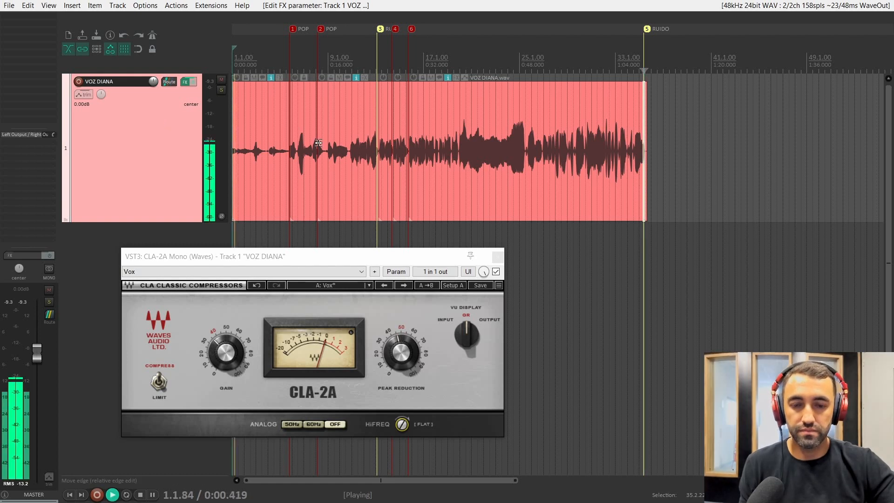
mouse_move(398, 348)
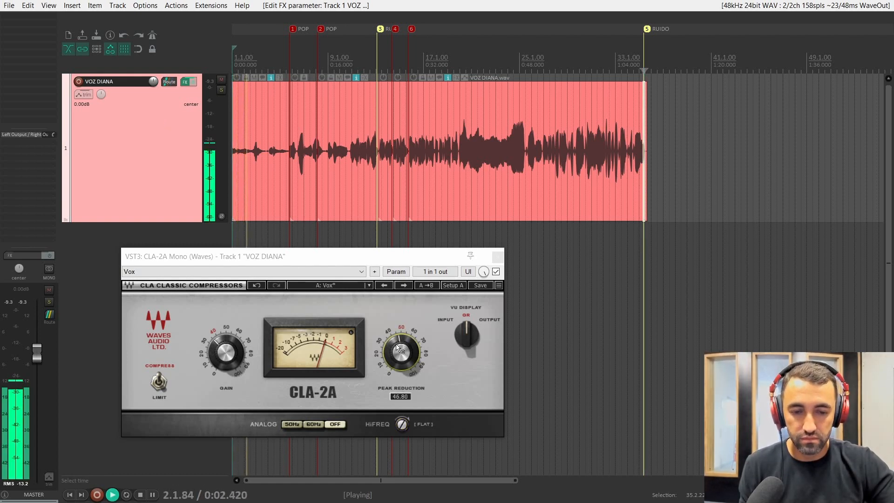
scroll(267, 200, up, 3)
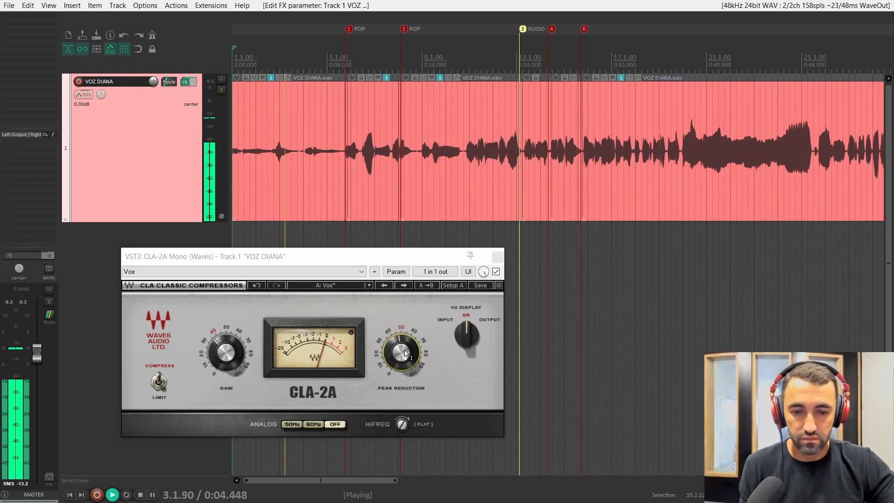
scroll(405, 353, up, 2)
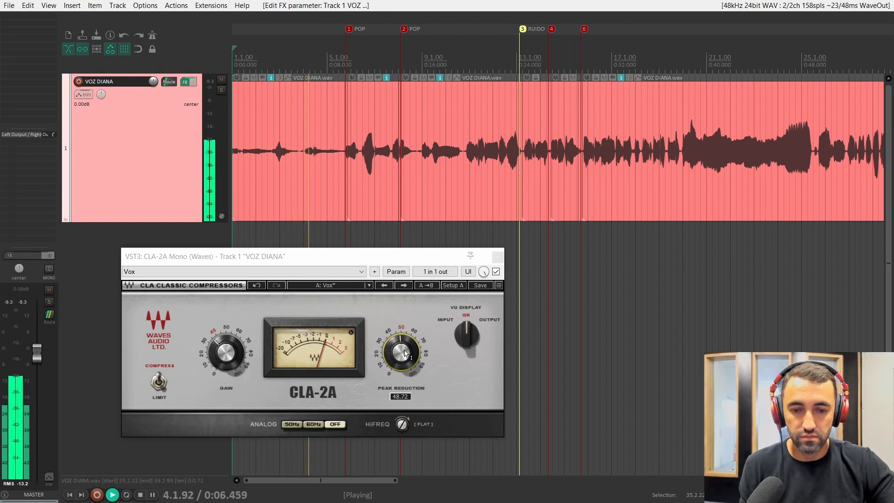
scroll(405, 354, up, 1)
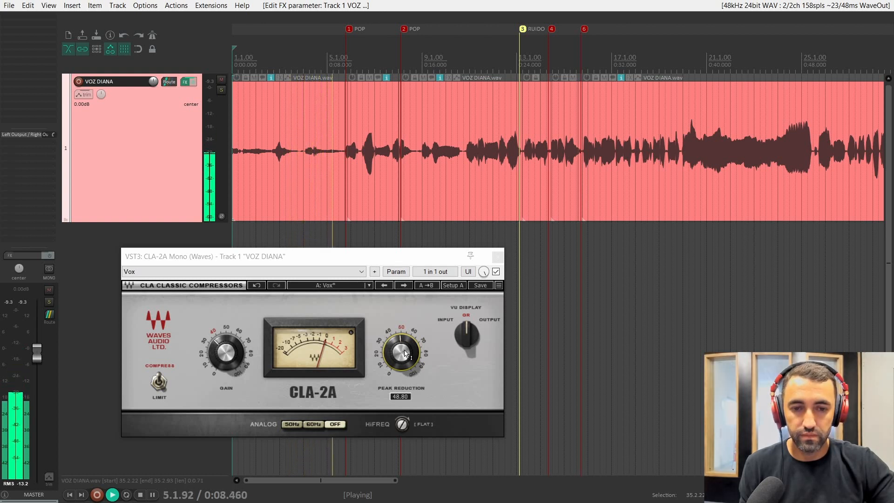
scroll(404, 354, up, 1)
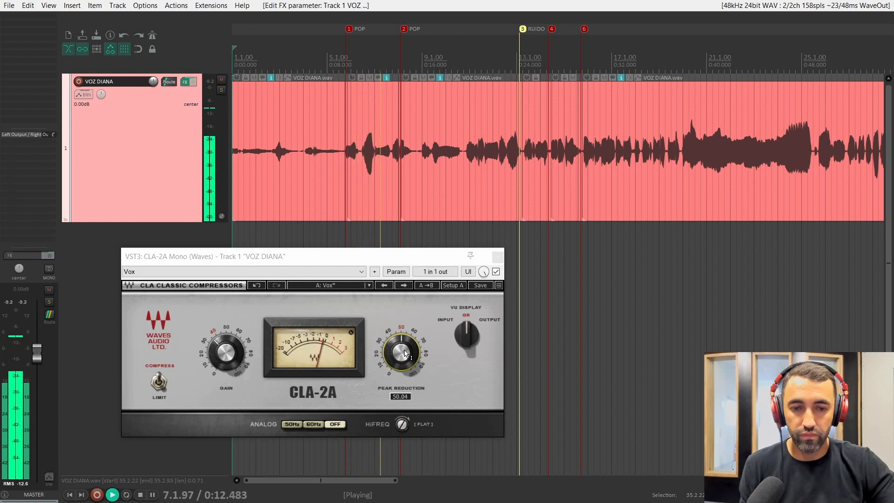
key(space)
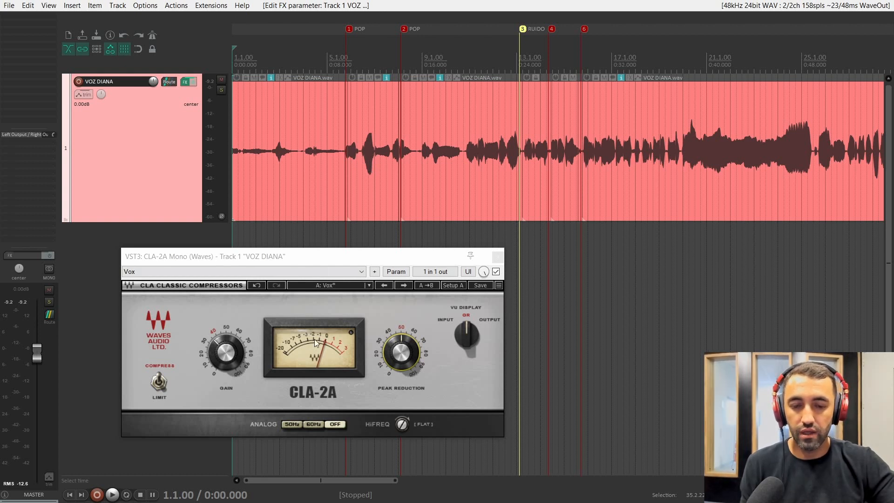
Play the louder part of the vocal from 0:36.274 to check the gain reduction on the VU meter
scroll(387, 195, down, 3)
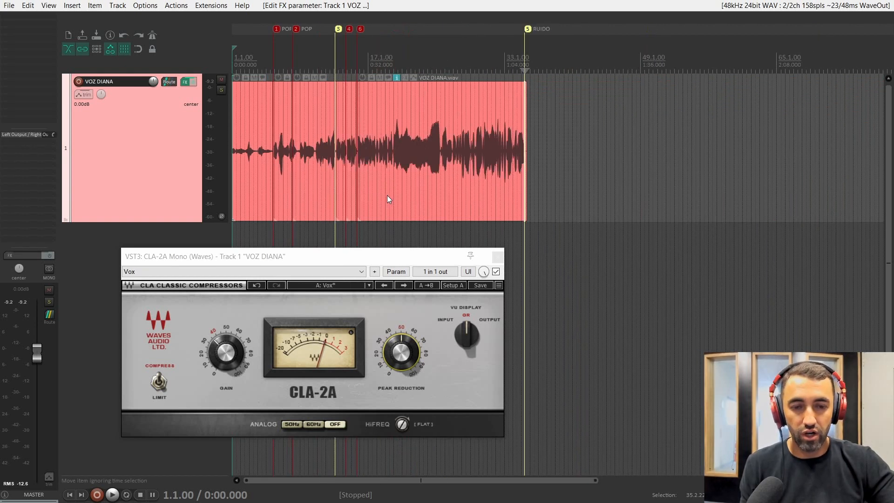
click(387, 64)
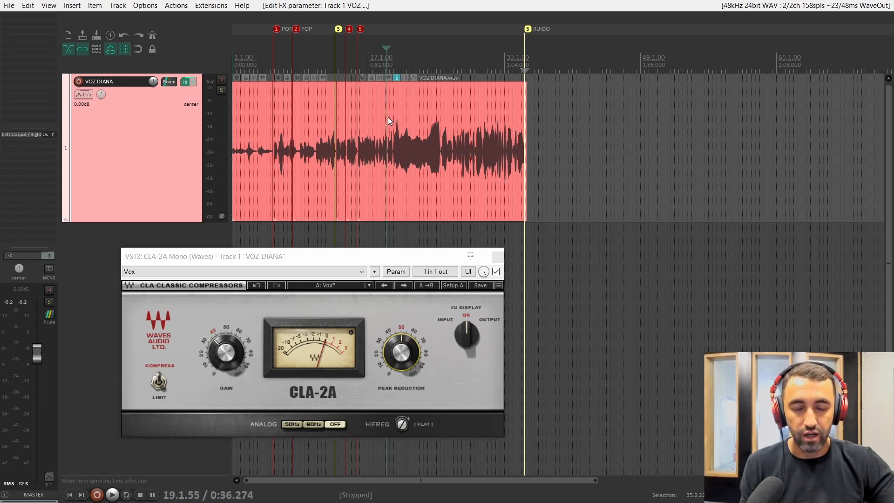
key(space)
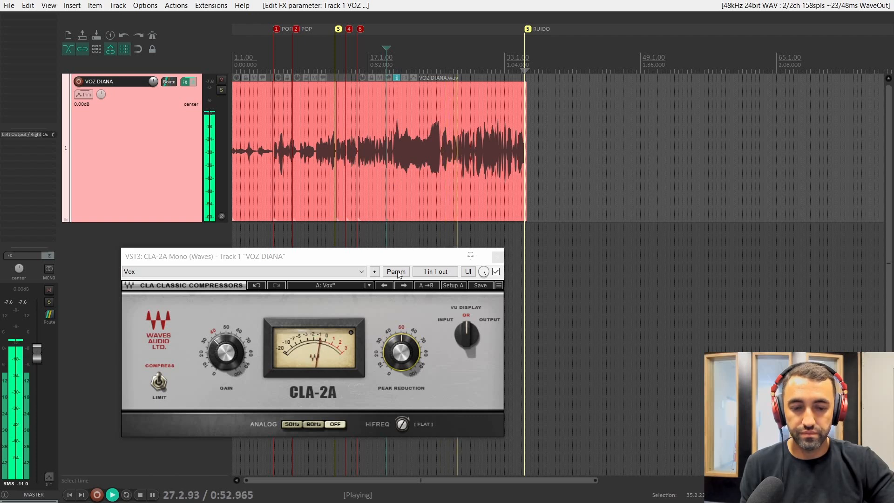
scroll(403, 356, up, 3)
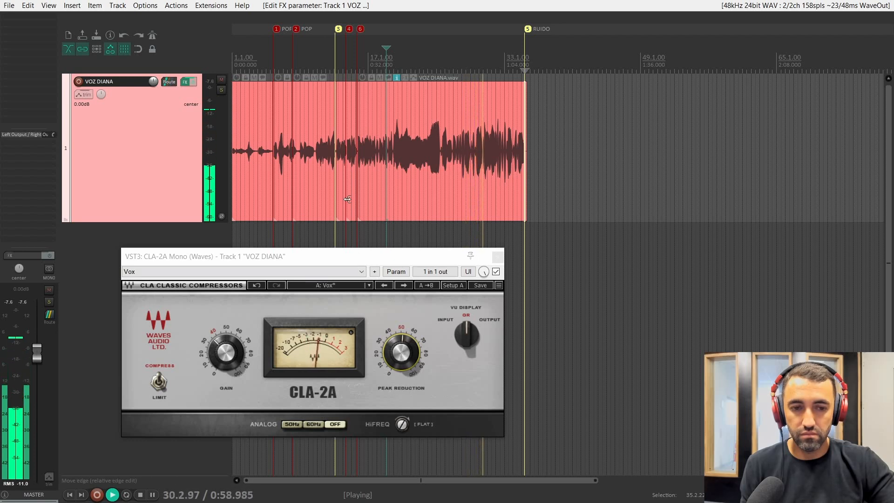
key(space)
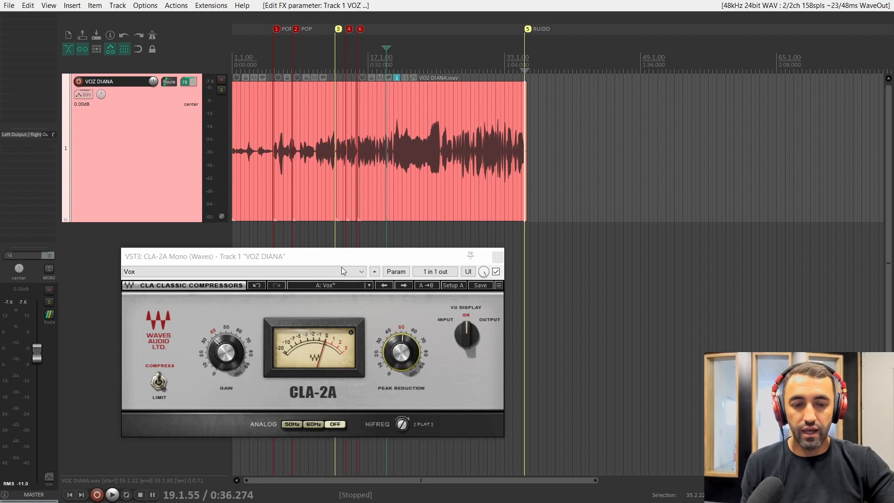
Close the CLA-2A window, freeze the VOZ DIANA track to mono, and unlock the frozen item
click(502, 256)
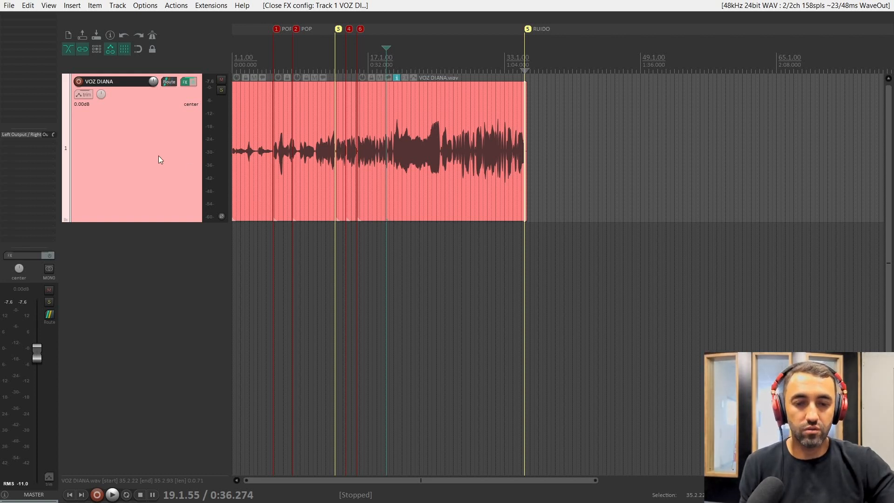
right_click(155, 141)
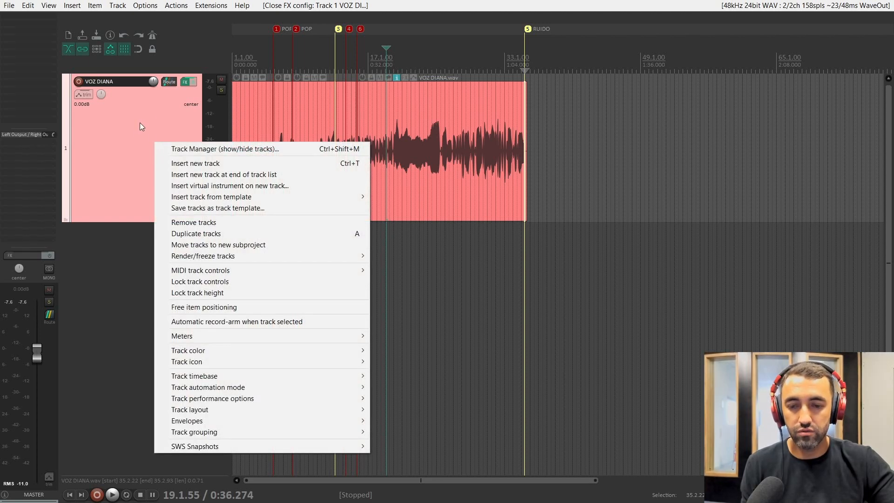
mouse_move(276, 256)
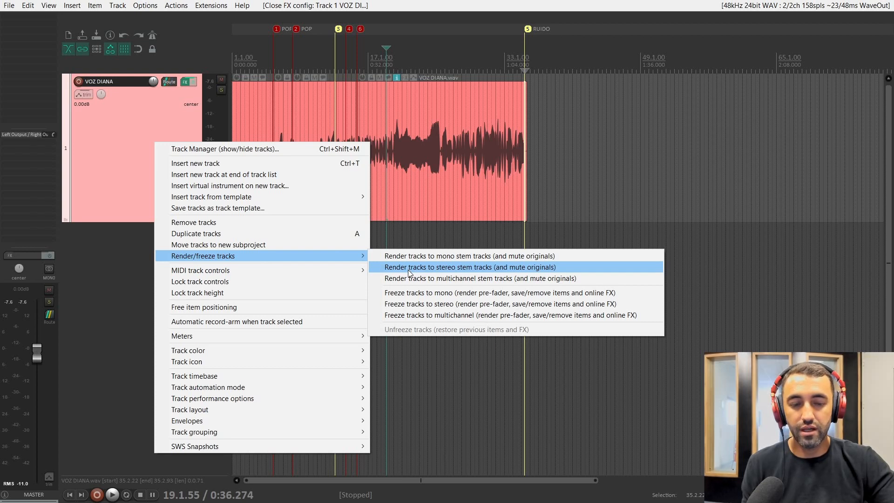
click(418, 293)
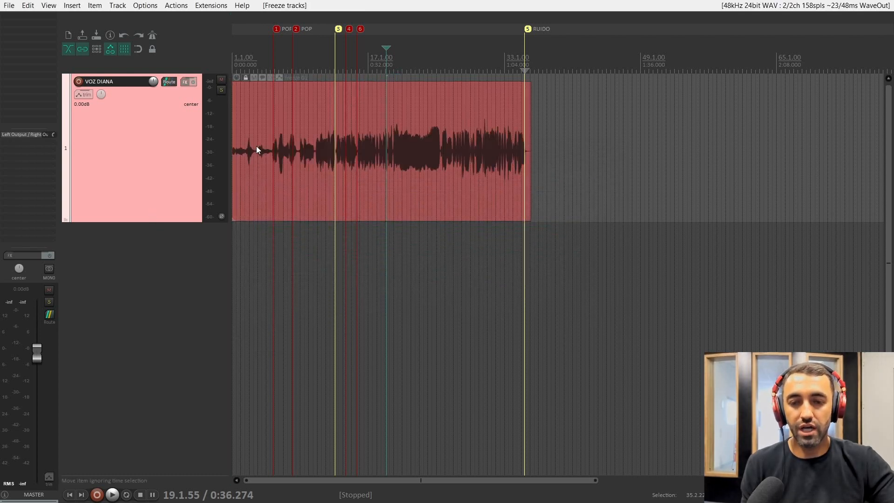
click(245, 78)
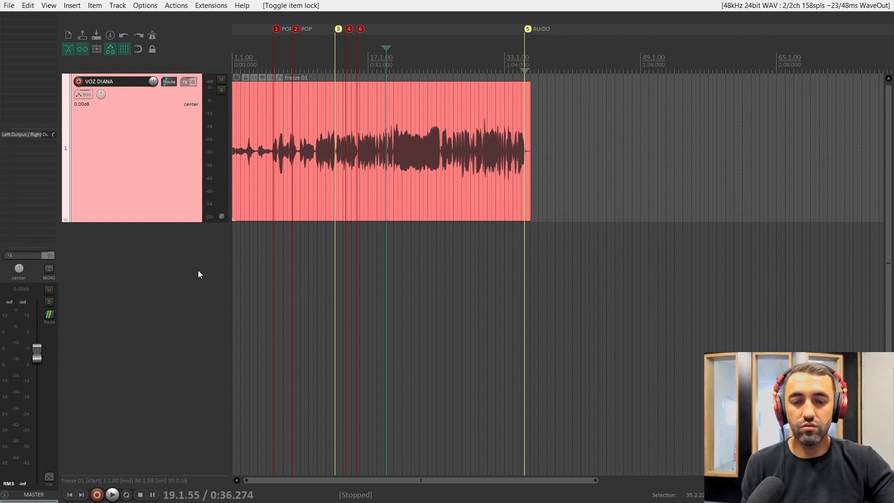
Play the frozen vocal from 0:07.049 through the POP and RUIDO markers to marker 6 to check the repairs
key(ctrl+a)
key(Home)
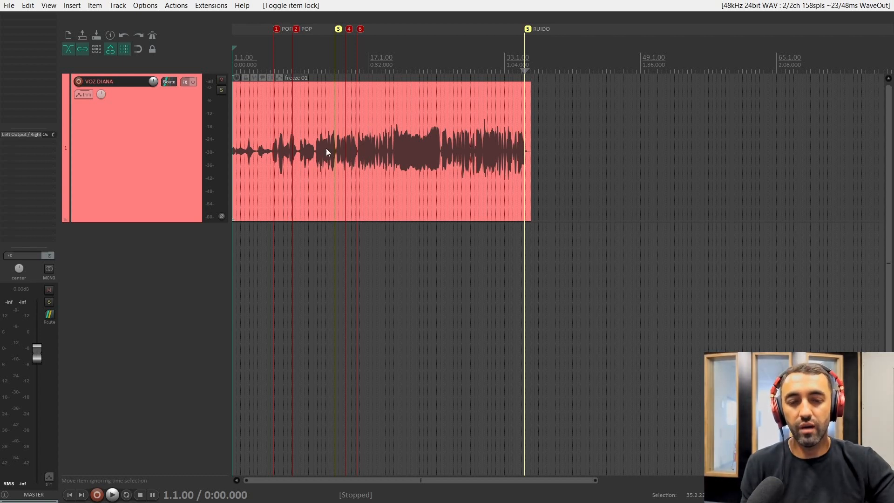
click(263, 62)
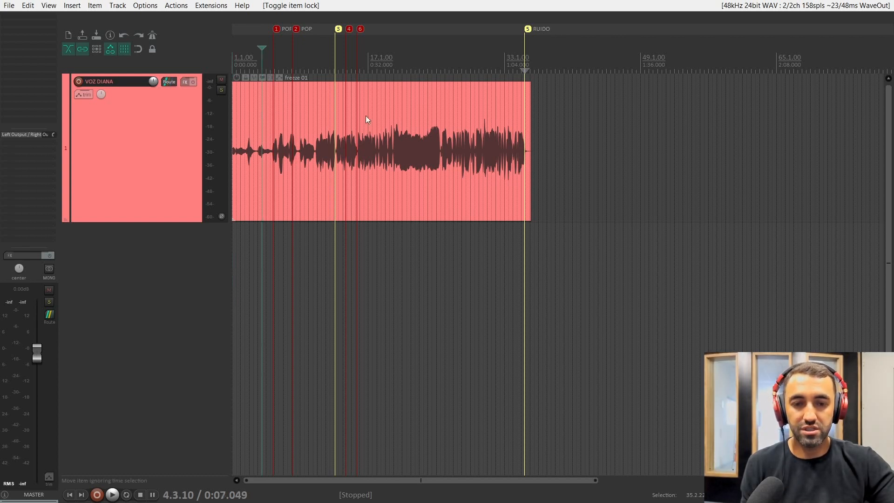
key(space)
scroll(312, 175, up, 3)
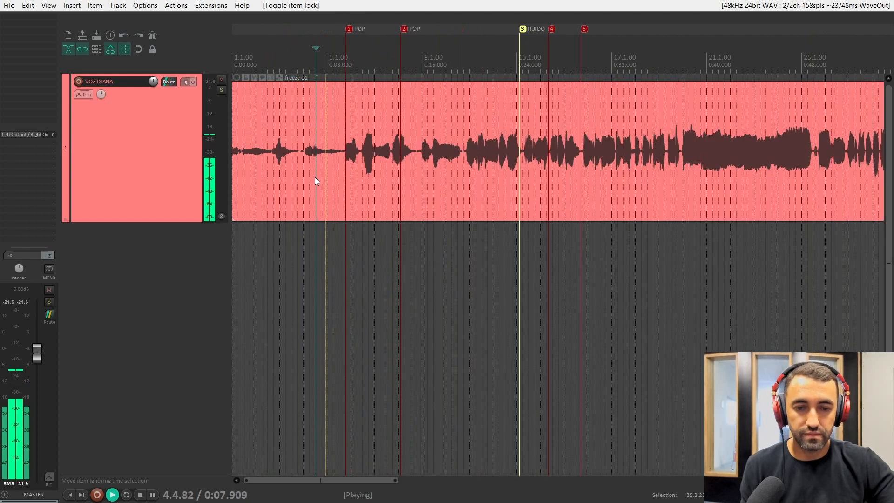
scroll(404, 182, up, 2)
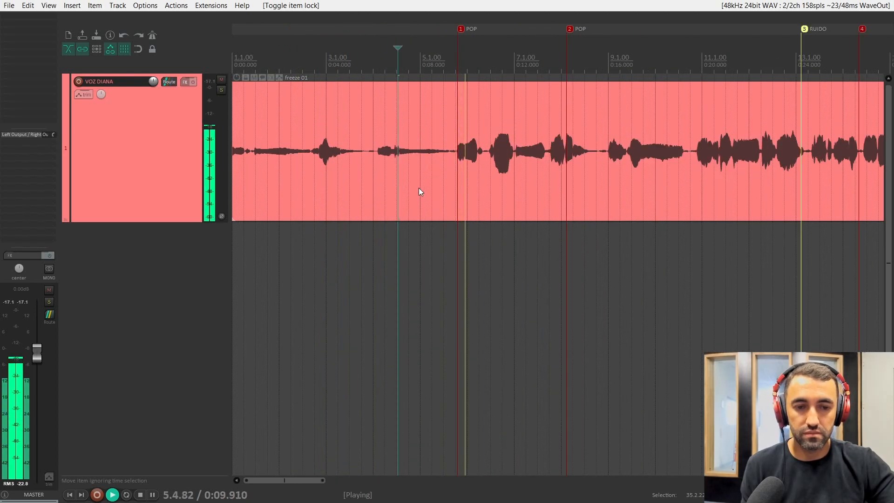
key(space)
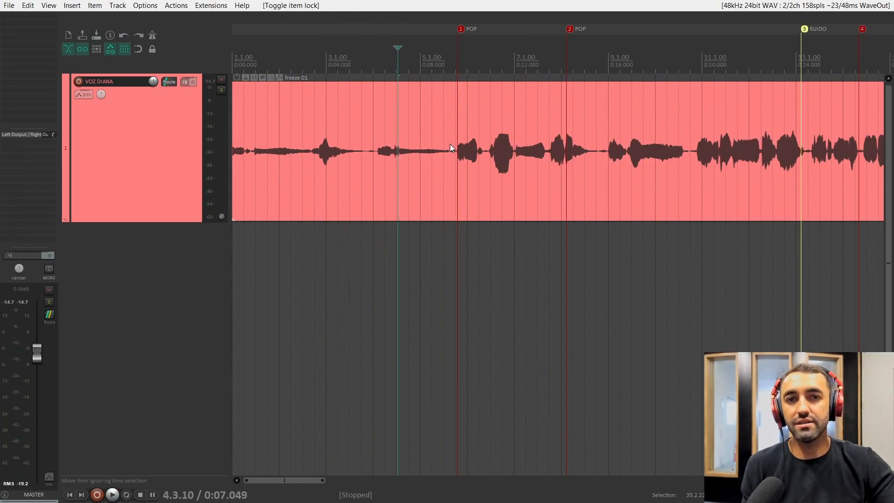
key(space)
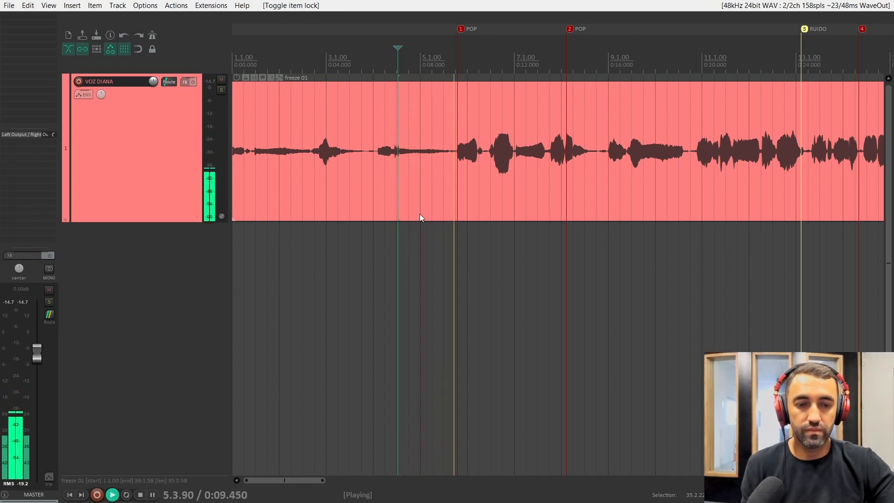
scroll(414, 212, down, 2)
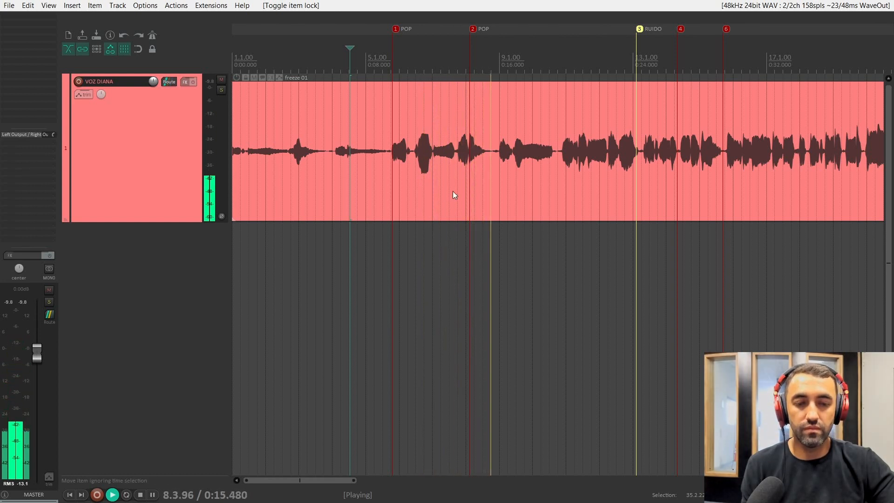
scroll(452, 191, down, 1)
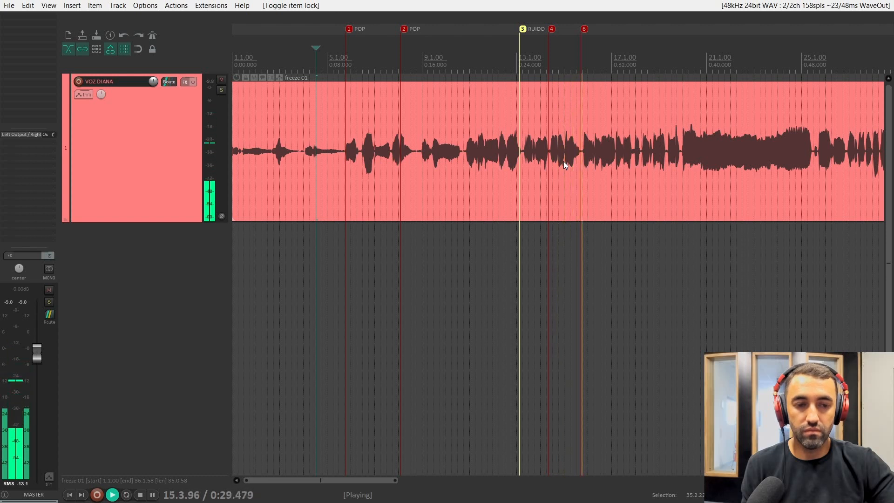
key(space)
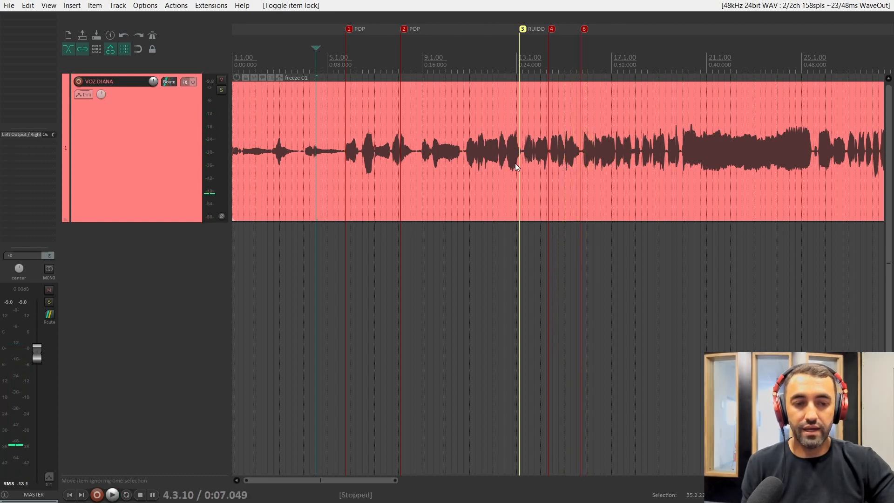
Examine the end of the frozen vocal's waveform around RUIDO marker 5 for leftover noise, with its amplitude display temporarily magnified
scroll(502, 165, down, 3)
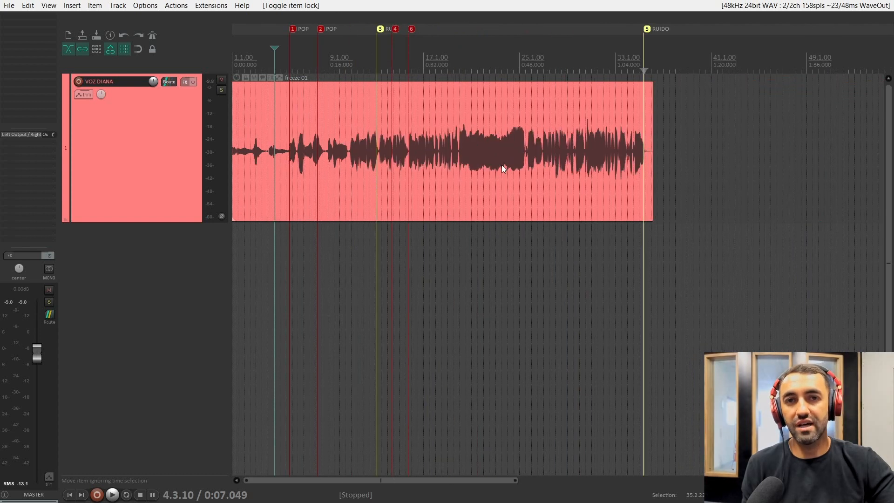
click(643, 63)
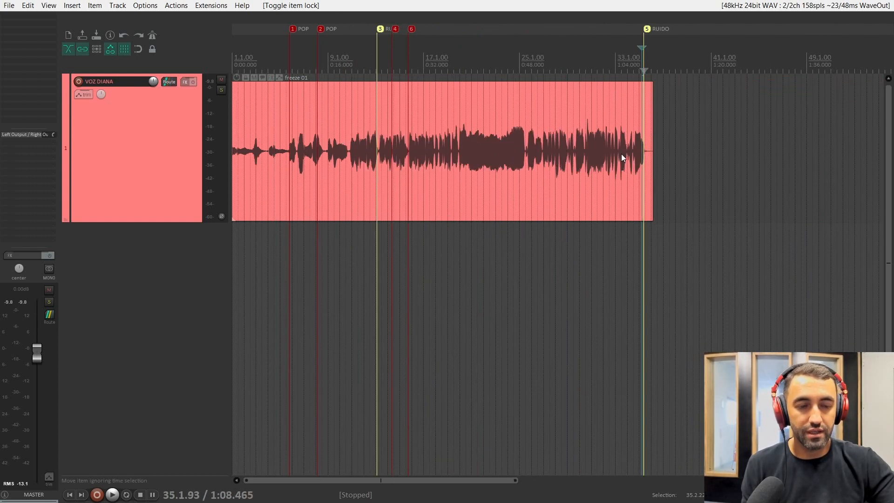
scroll(629, 164, up, 8)
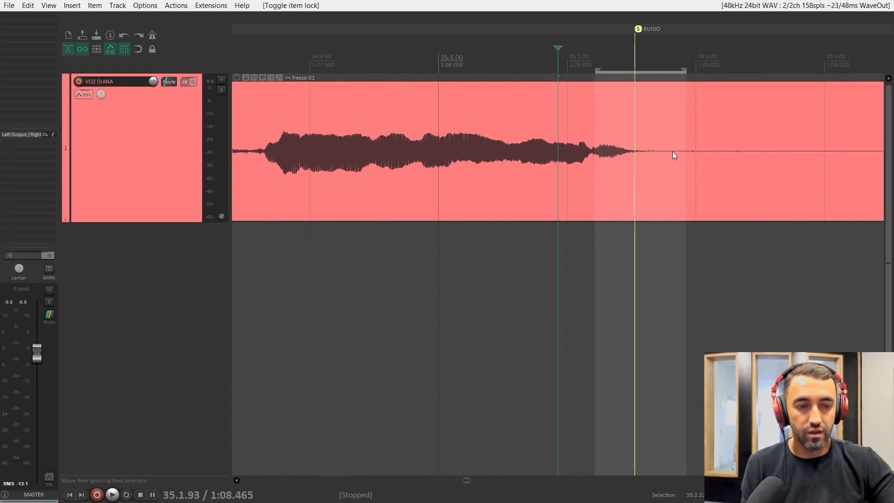
click(663, 148)
scroll(656, 148, up, 3)
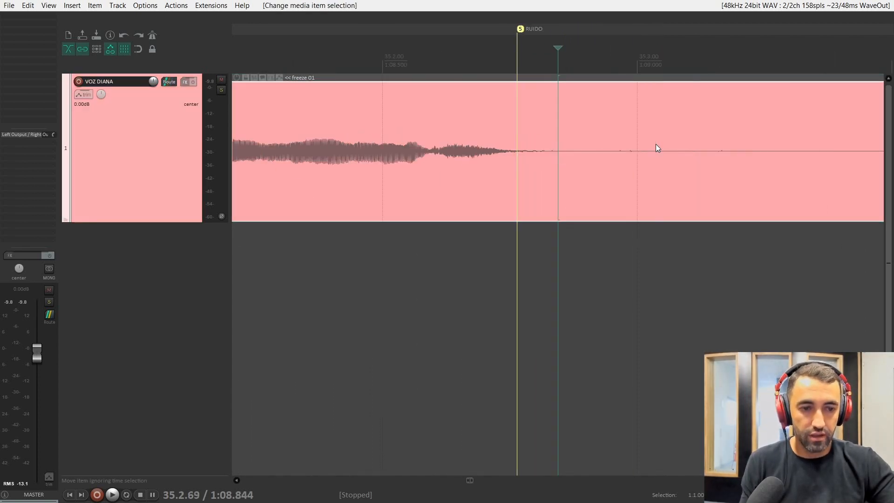
scroll(535, 169, down, 3)
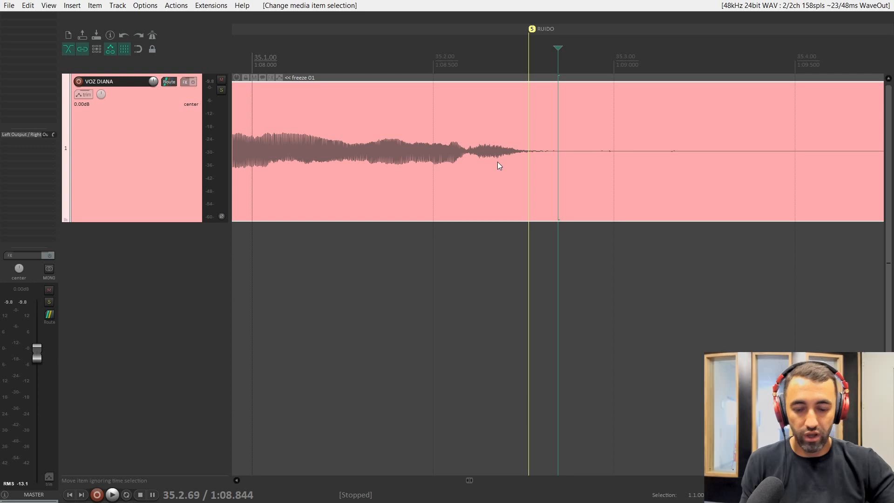
scroll(497, 162, up, 5)
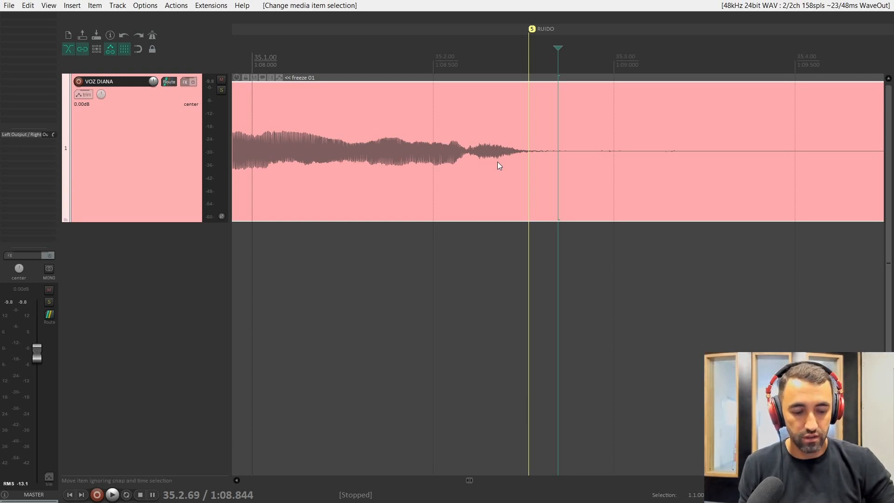
scroll(497, 166, up, 3)
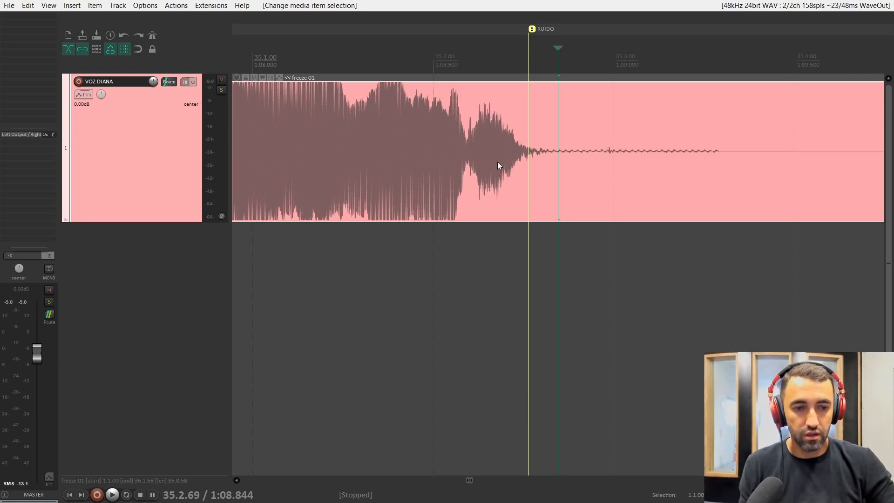
scroll(498, 165, down, 5)
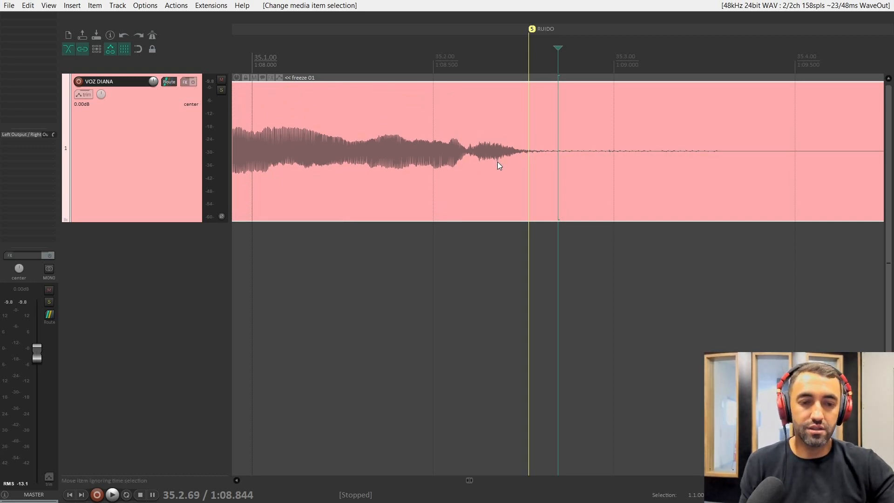
scroll(498, 161, down, 5)
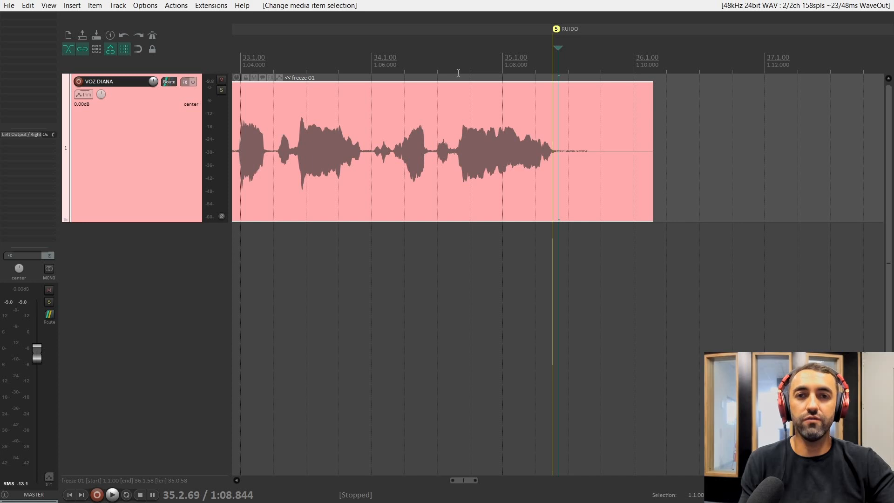
Play the final phrase from 1:07.311 past RUIDO marker 5 to listen to its ending
click(458, 73)
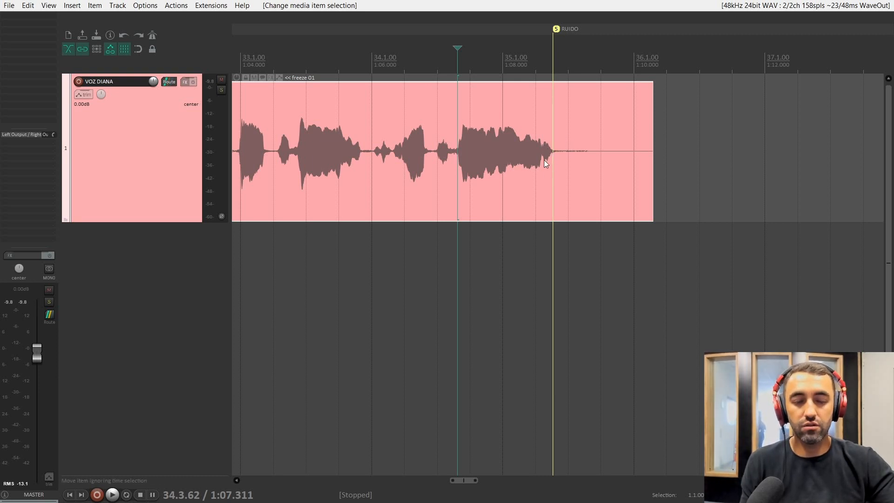
key(space)
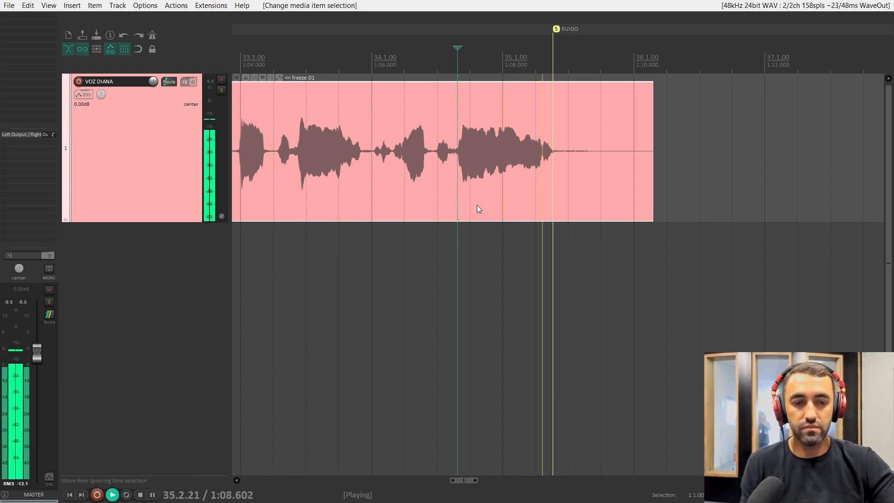
key(space)
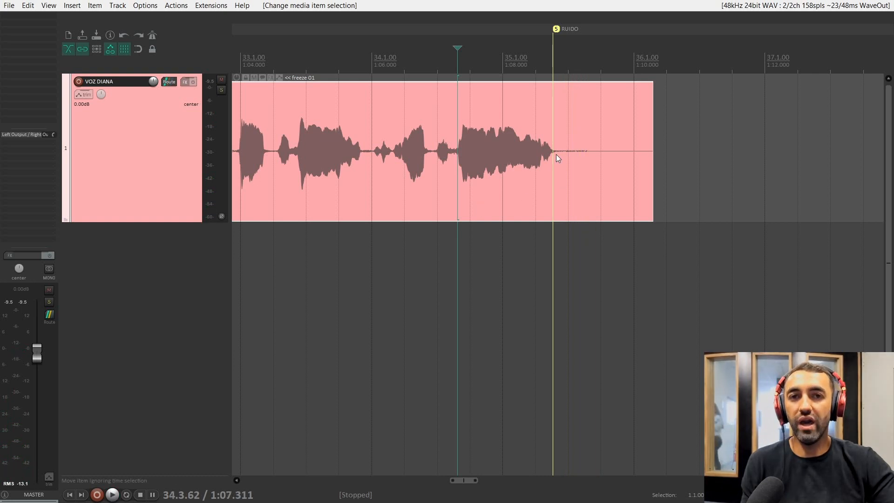